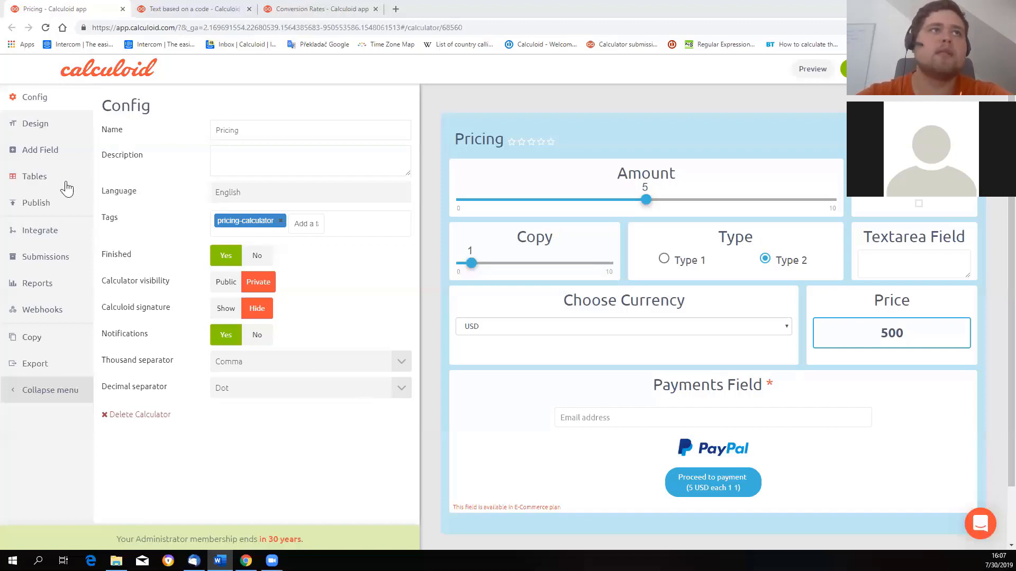
Choose currency.csv from Documents > Calculoid > Blog > Blog 1 - CSV as the import file for a new table
left_click(36, 178)
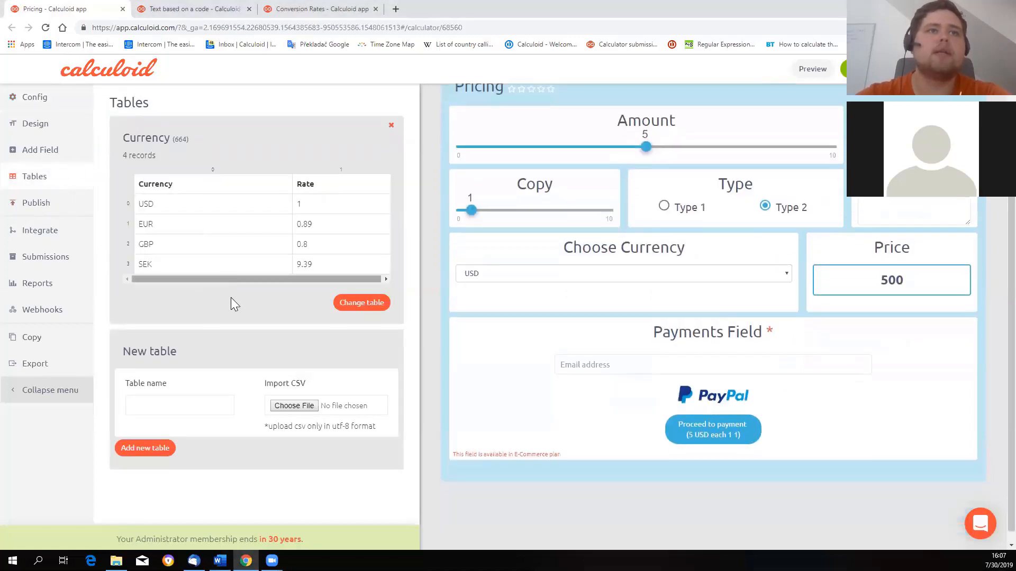
left_click(294, 410)
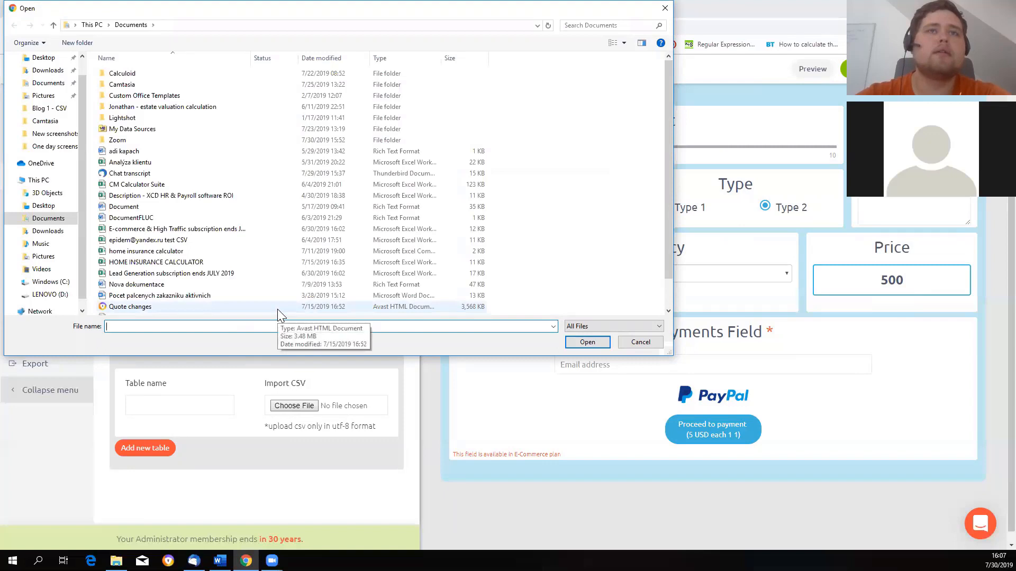
scroll(278, 310, "down", 1)
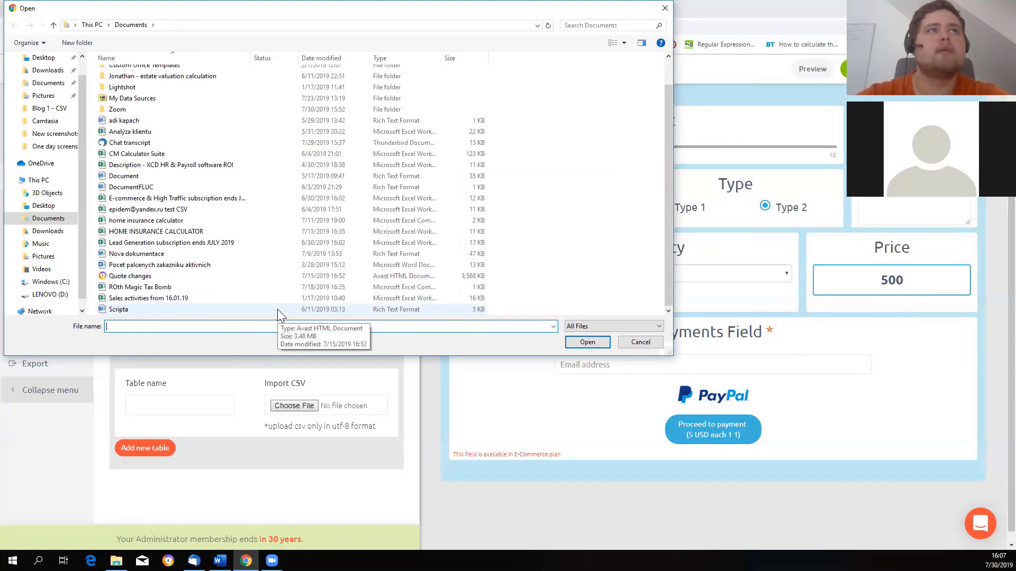
left_click(56, 232)
left_click(48, 218)
double_click(152, 74)
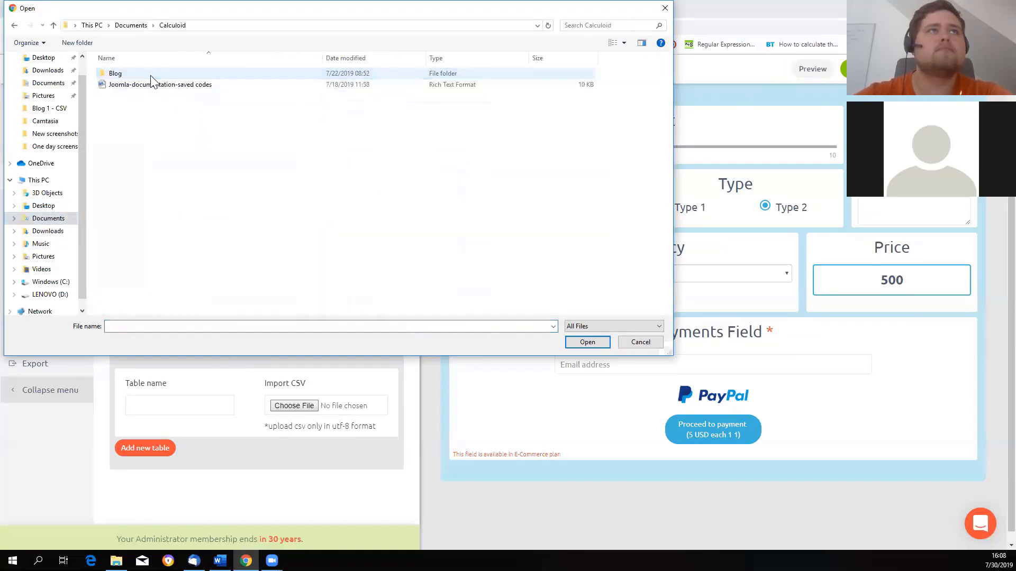
double_click(152, 75)
double_click(166, 75)
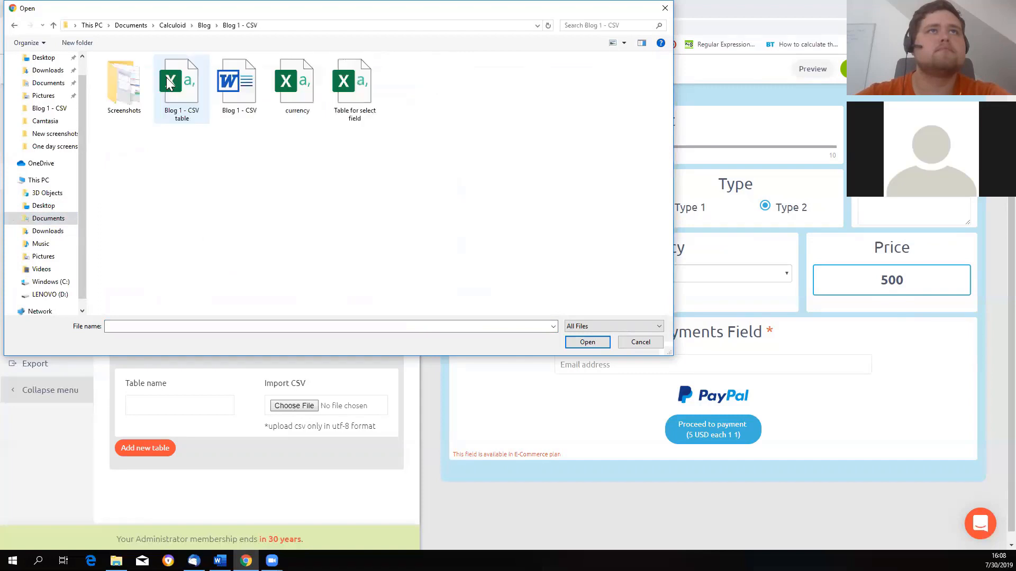
left_click(295, 85)
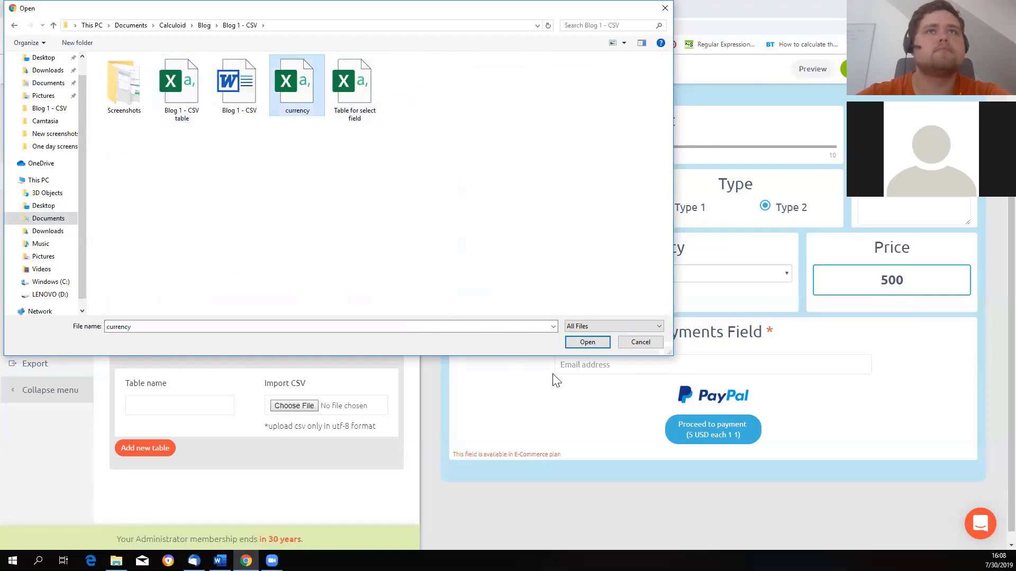
left_click(597, 346)
Name the new table "name" and add it to the calculator's tables
left_click(210, 404)
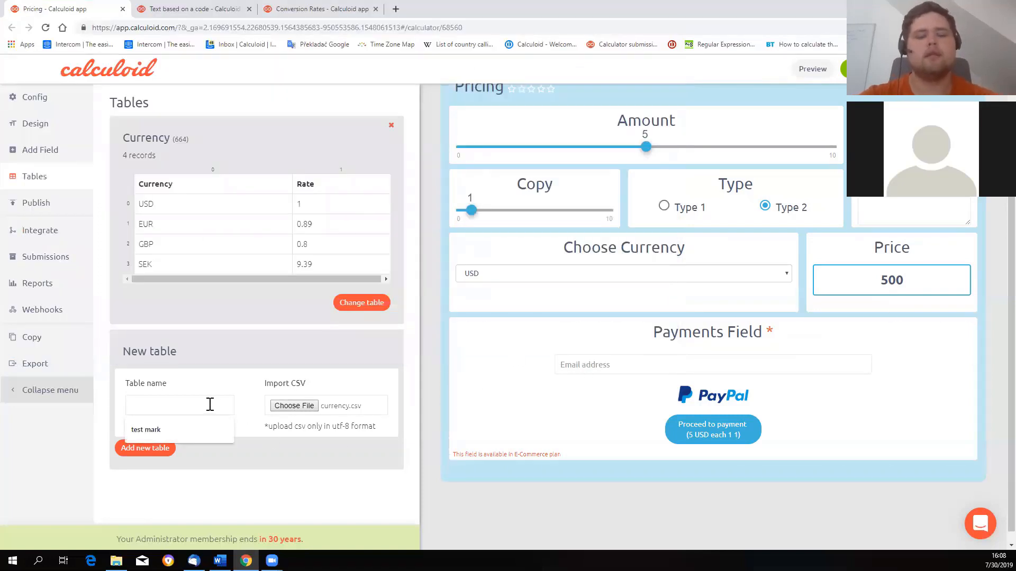
type("name")
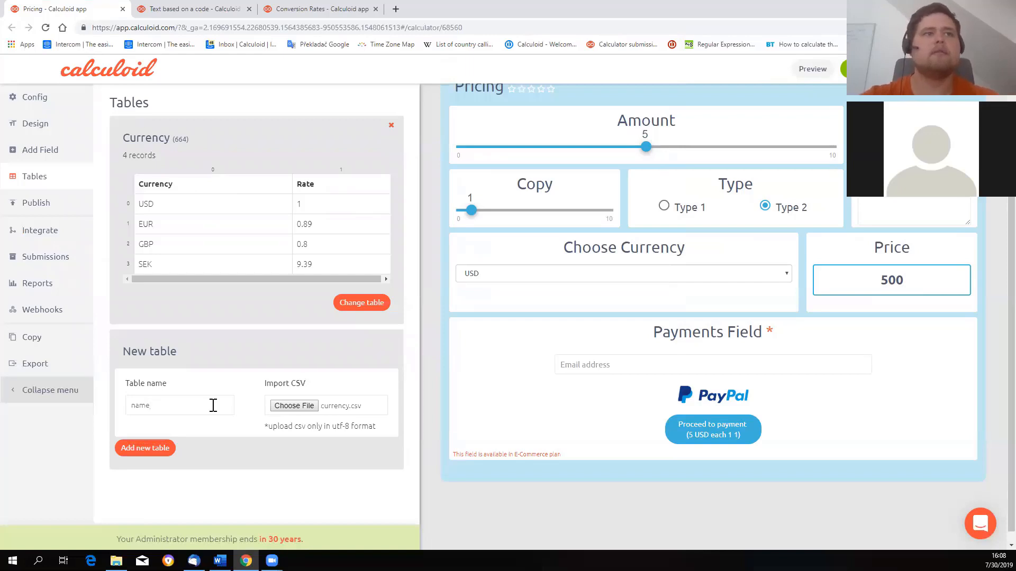
left_click(150, 449)
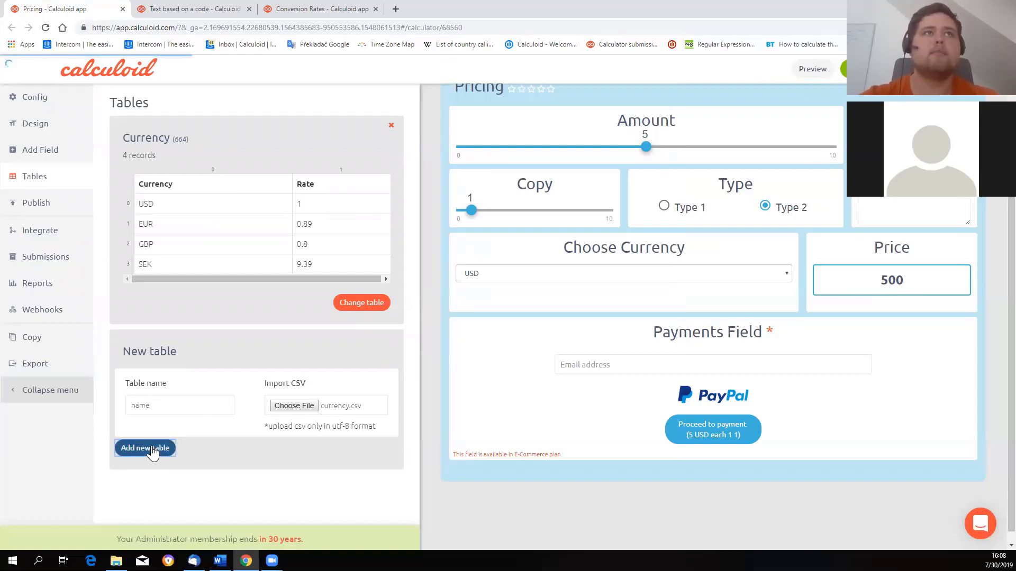
Delete the newly imported table called "name"
scroll(222, 426, "down", 3)
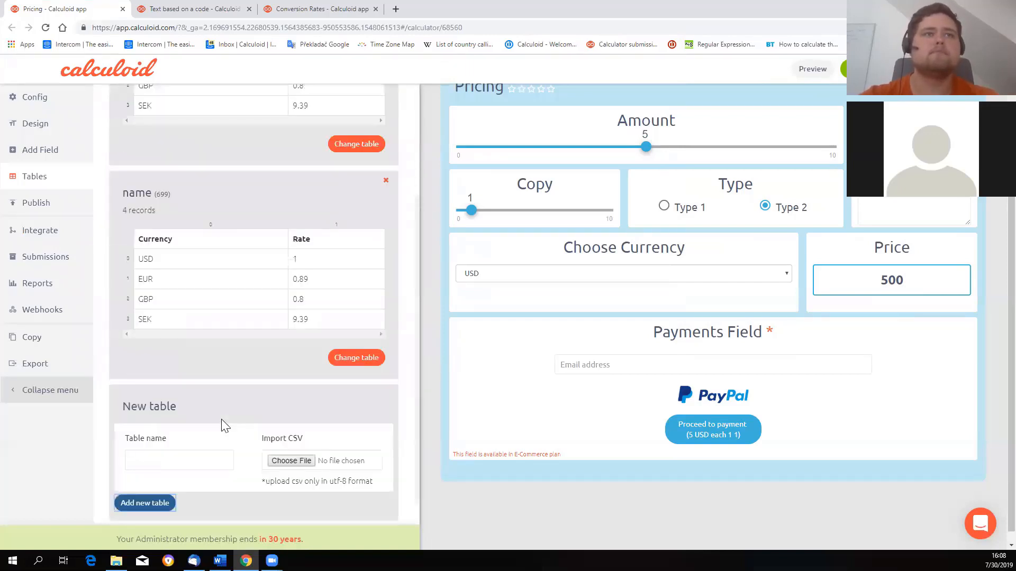
scroll(221, 423, "up", 1)
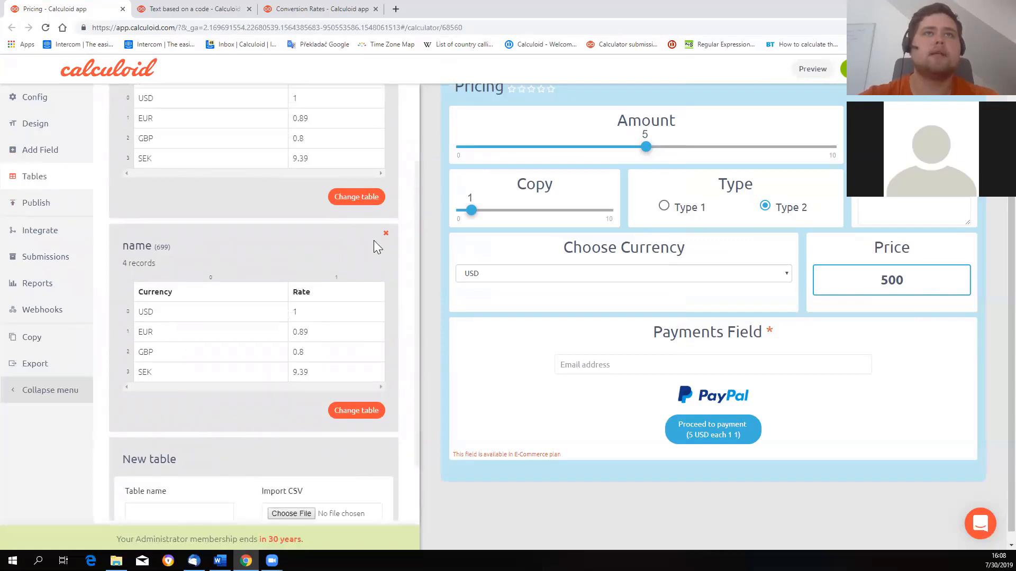
left_click(386, 234)
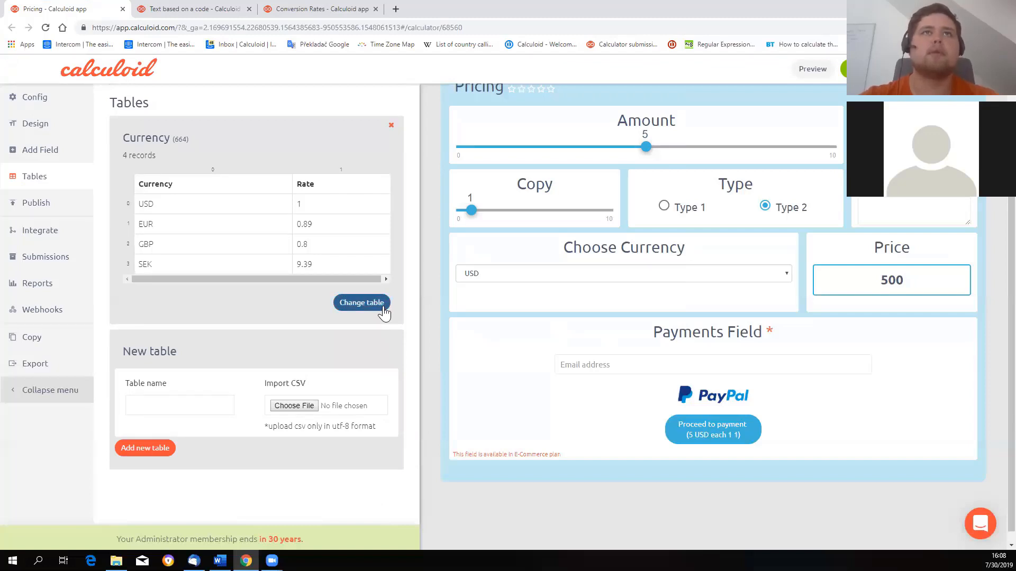
left_click(383, 309)
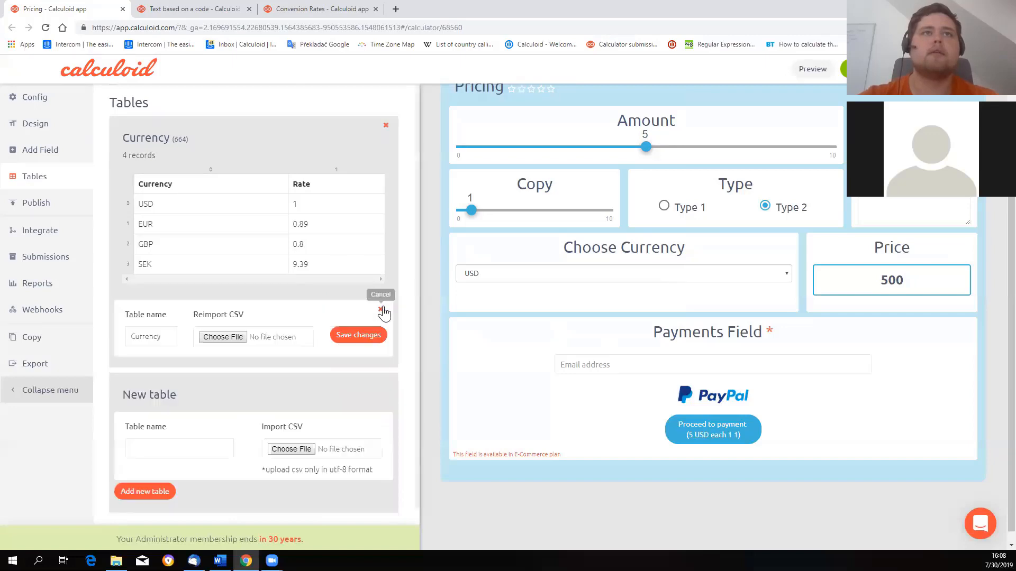
left_click(219, 343)
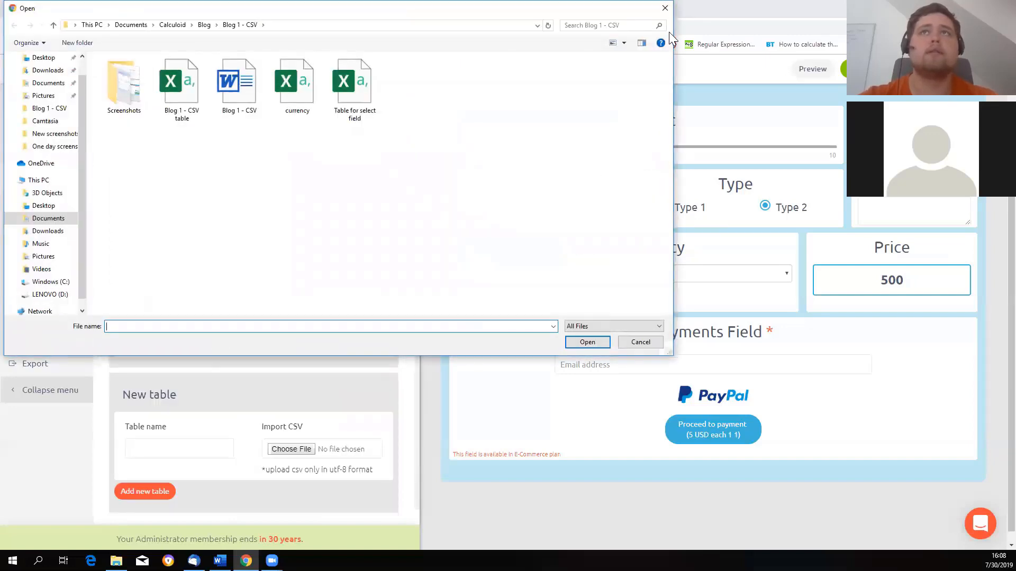
left_click(665, 7)
left_click(382, 310)
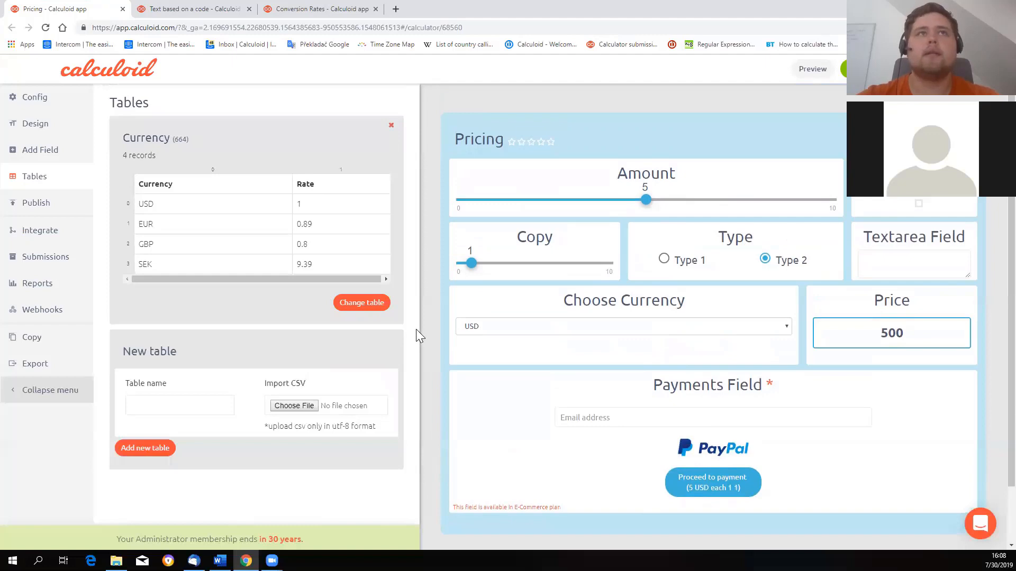
Edit the Choose Currency field so that its options come from the Currency table
left_click(52, 103)
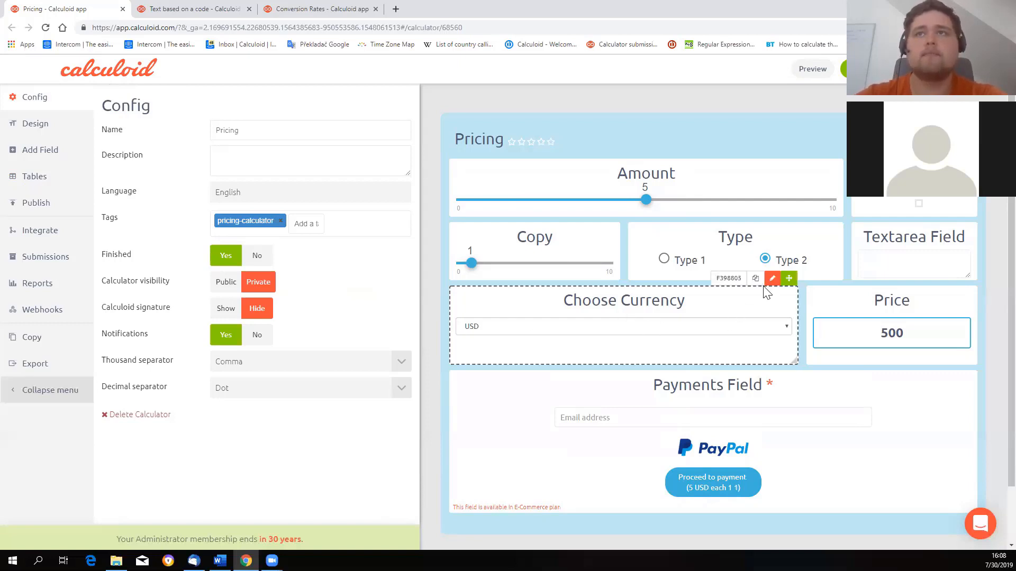
left_click(772, 279)
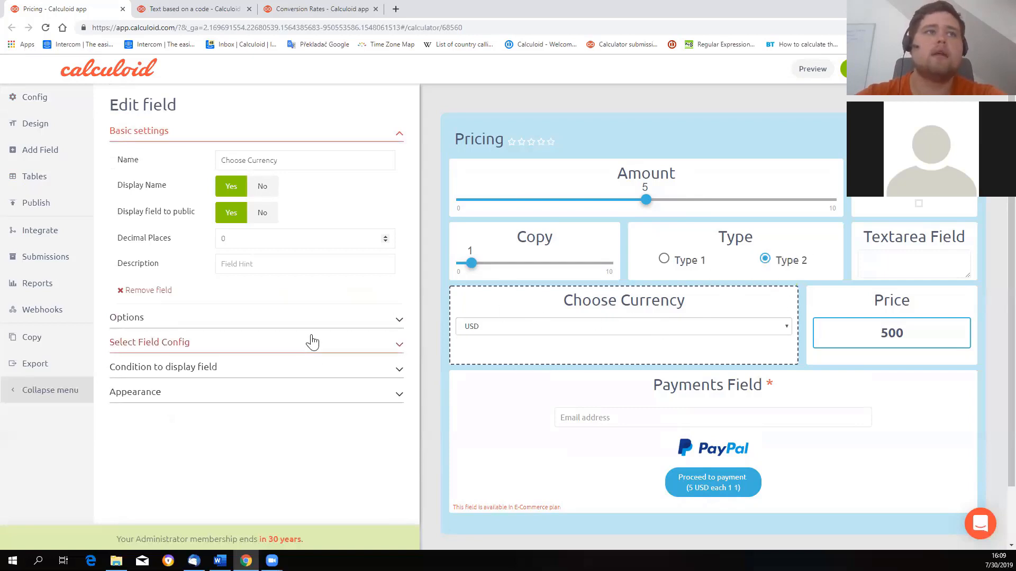
left_click(392, 320)
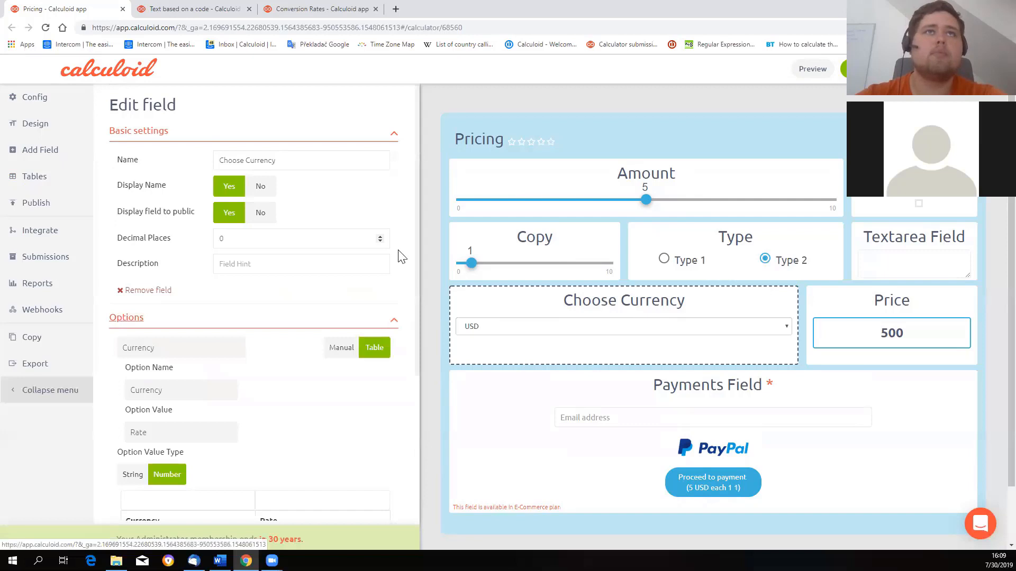
left_click(393, 137)
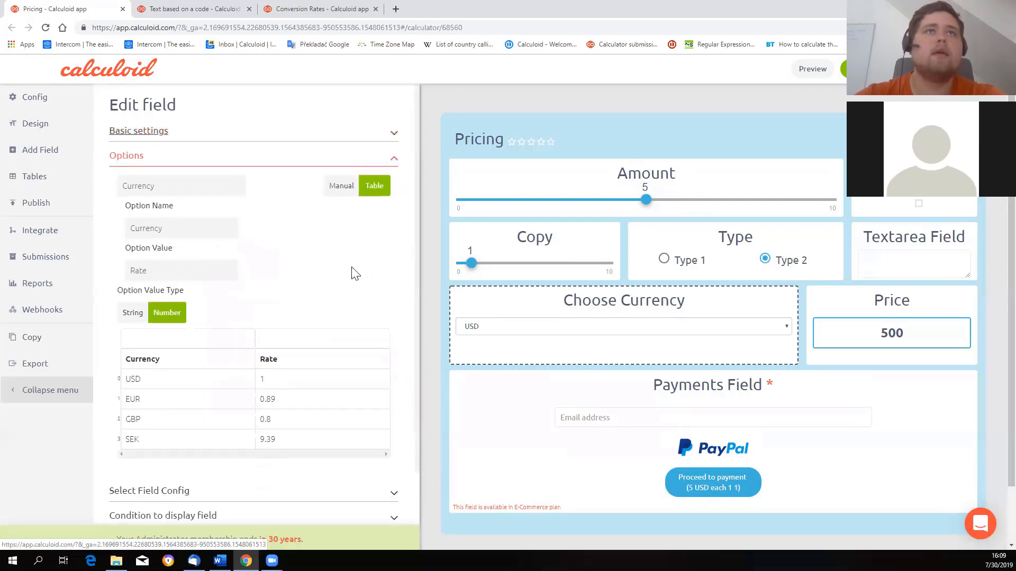
left_click(373, 196)
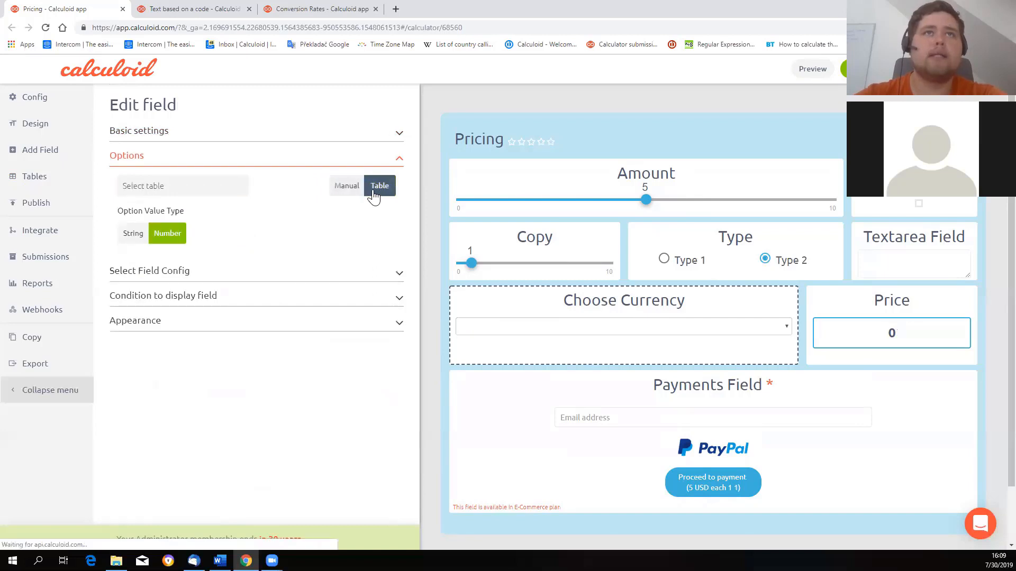
left_click(212, 185)
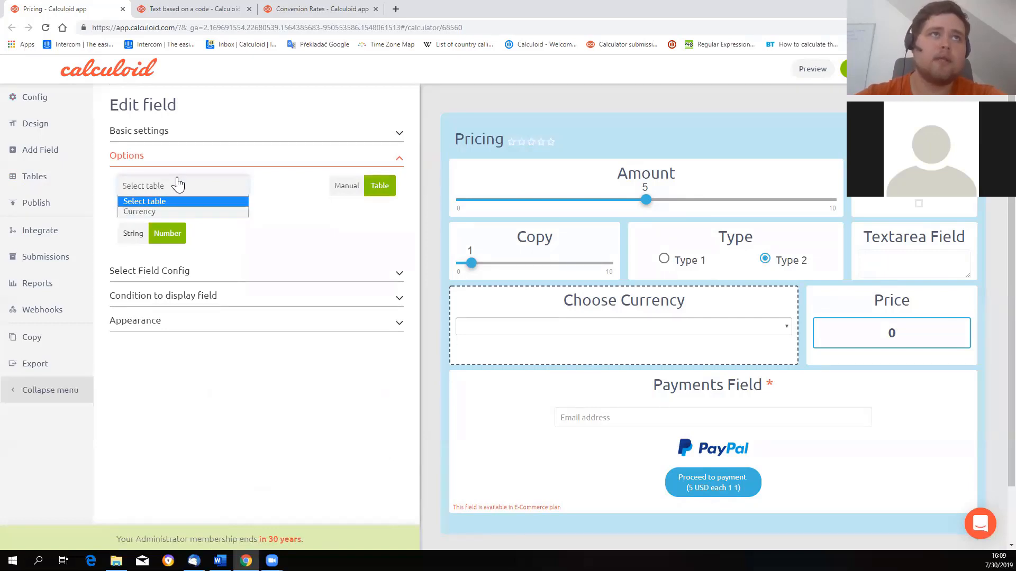
left_click(184, 212)
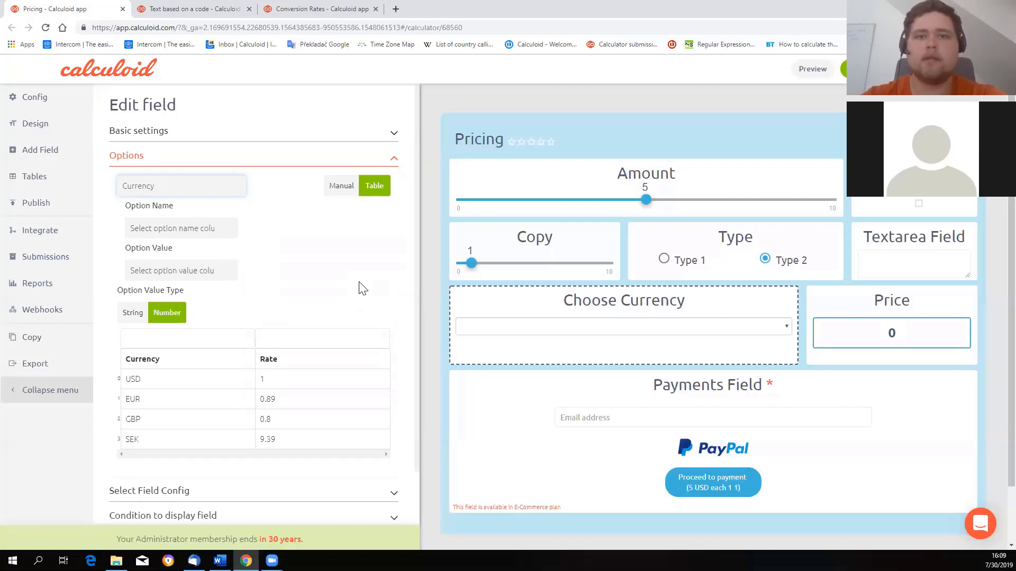
Use the Currency column for the option names and the Rate column for the option values
left_click(223, 231)
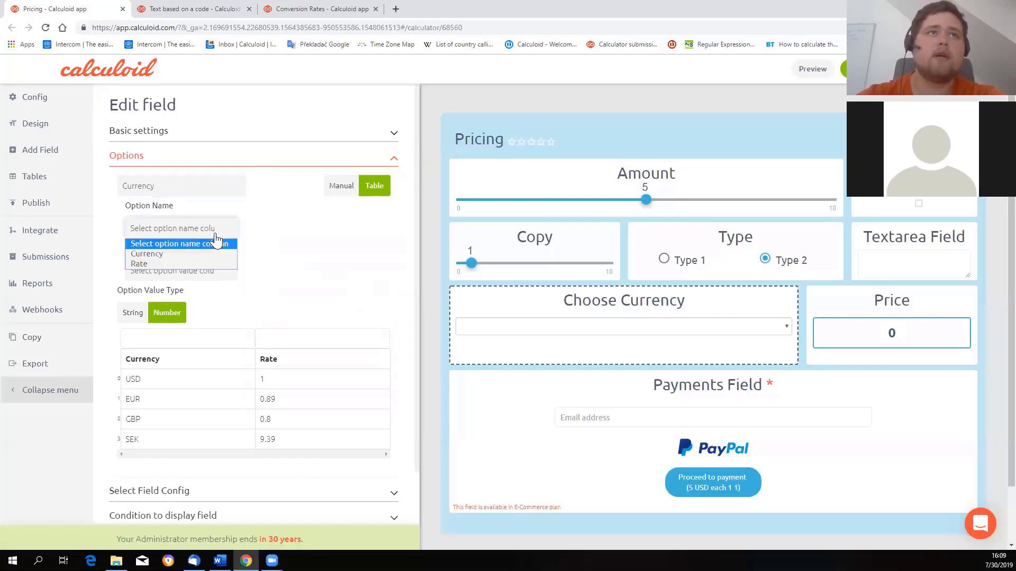
left_click(192, 257)
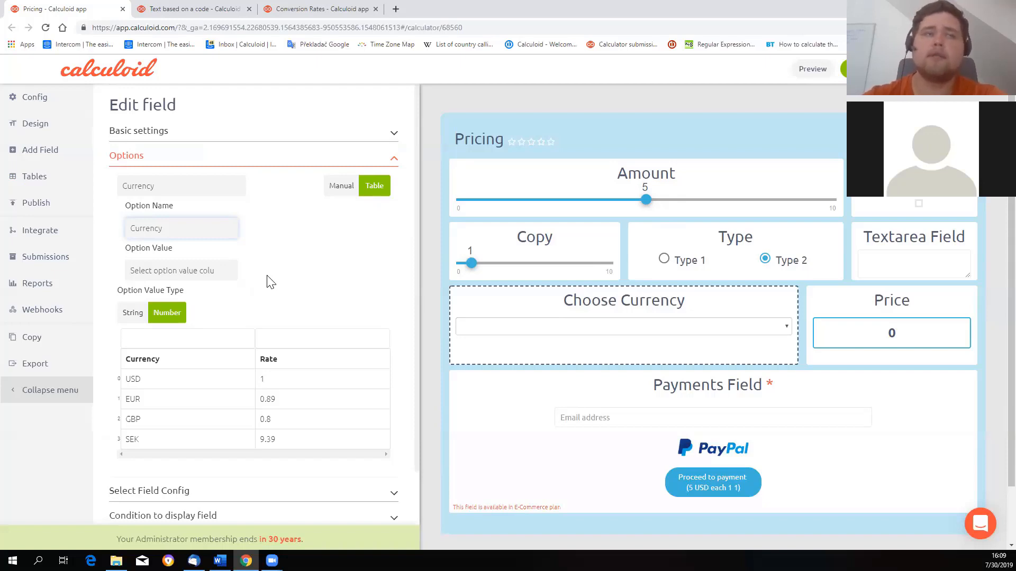
left_click(211, 272)
left_click(180, 303)
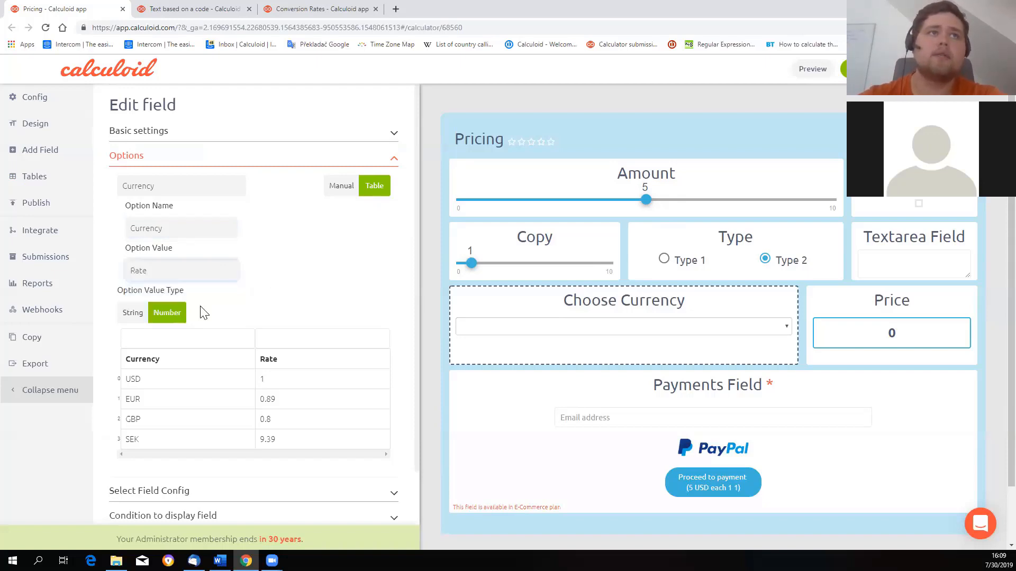
Test the Choose Currency field in the calculator preview by selecting USD, EUR and GBP in turn
scroll(315, 289, "down", 1)
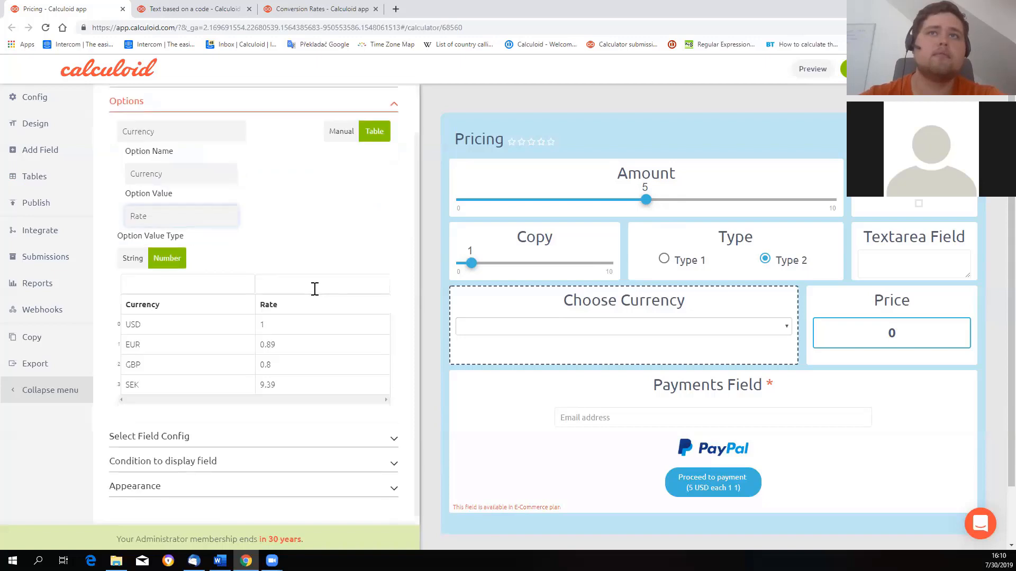
left_click(706, 326)
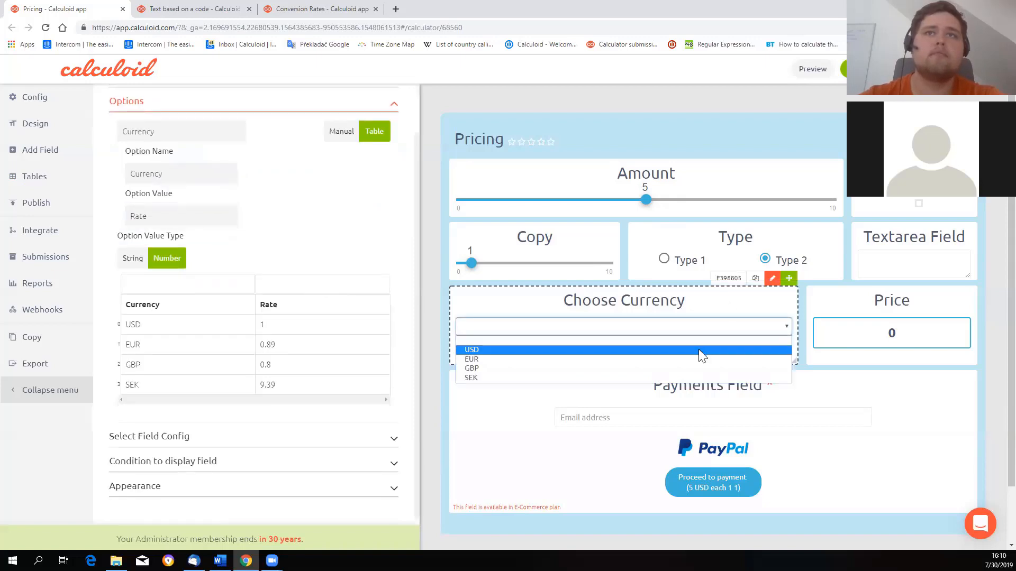
left_click(698, 349)
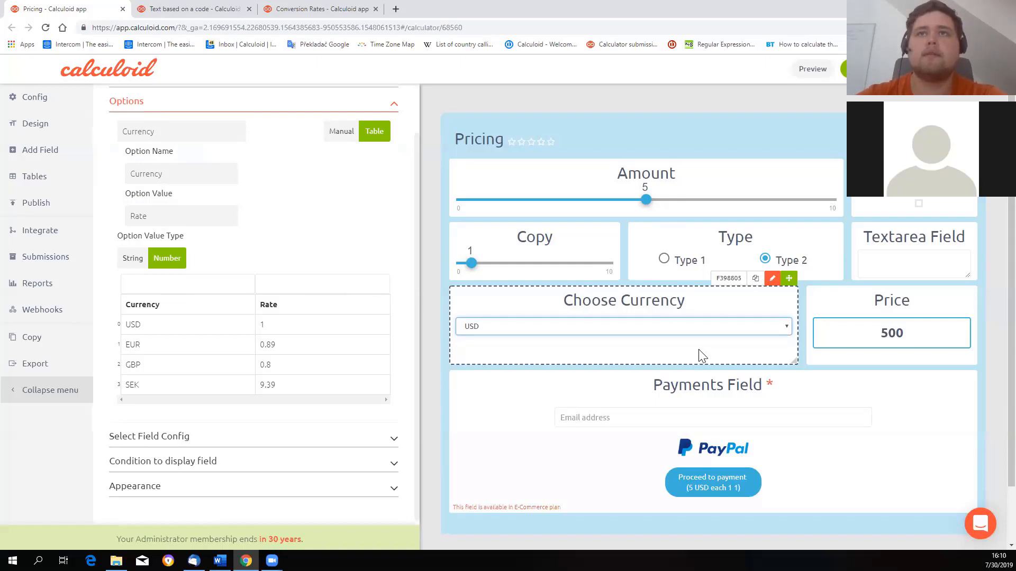
left_click(776, 330)
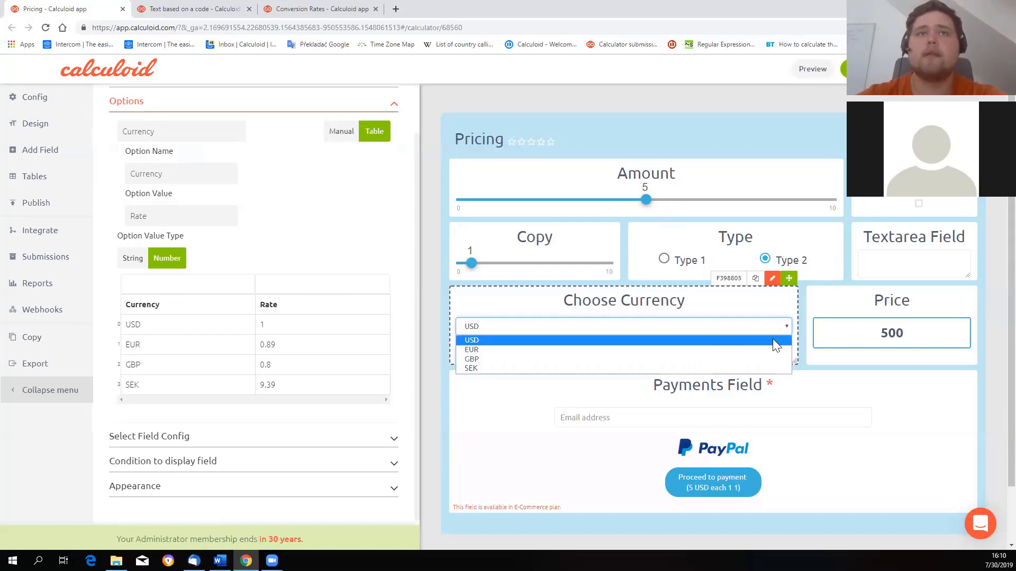
left_click(771, 350)
left_click(773, 331)
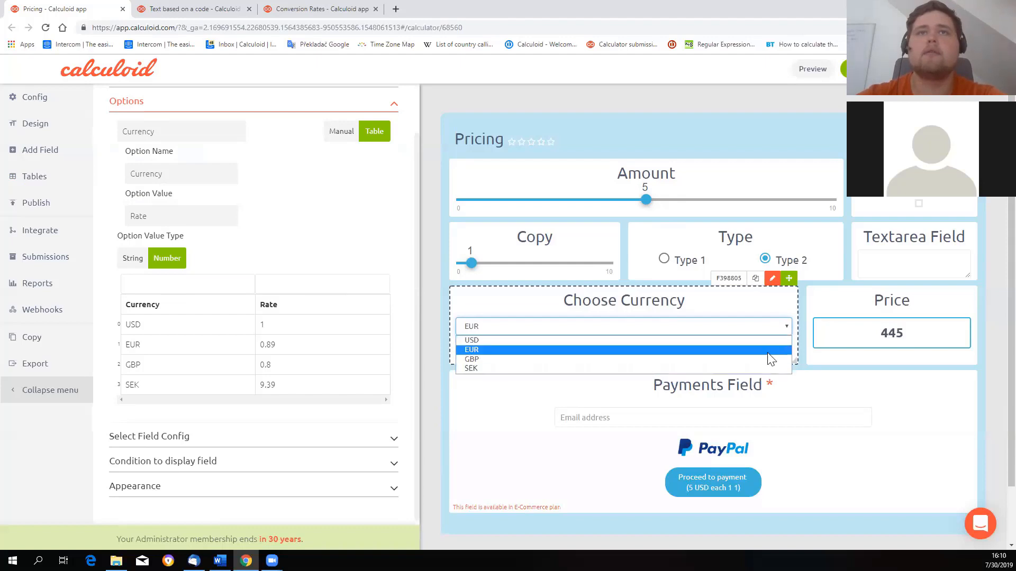
left_click(770, 359)
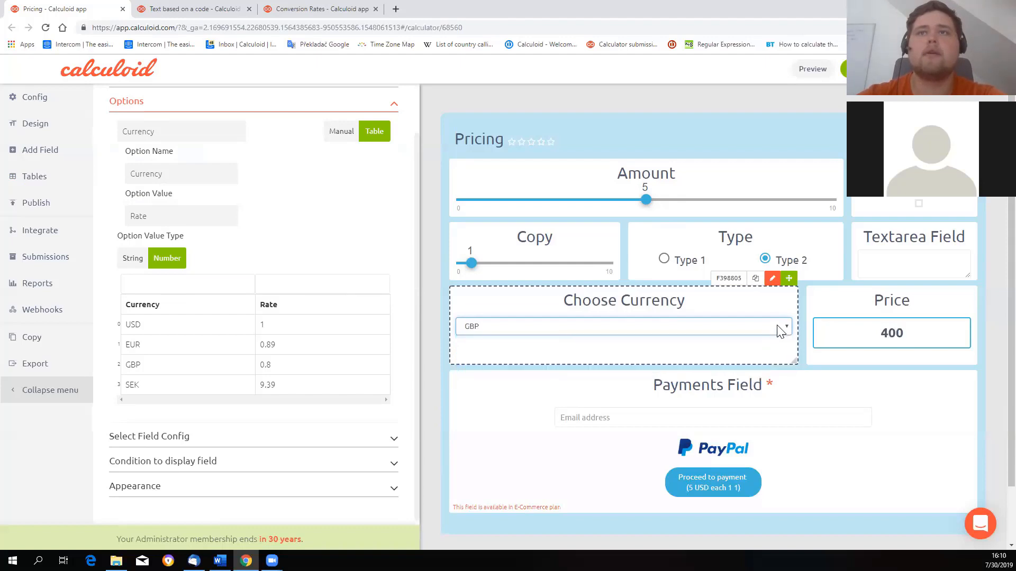
Compare the Option Name and Option Value settings with the currency choices and the USD row of the table
left_click(470, 329)
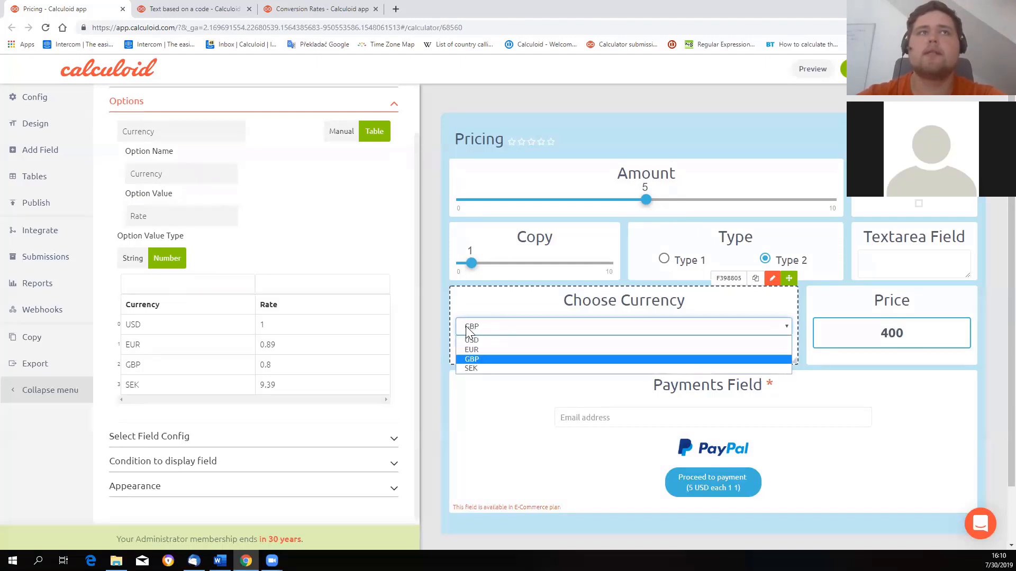
left_click_drag(124, 153, 182, 154)
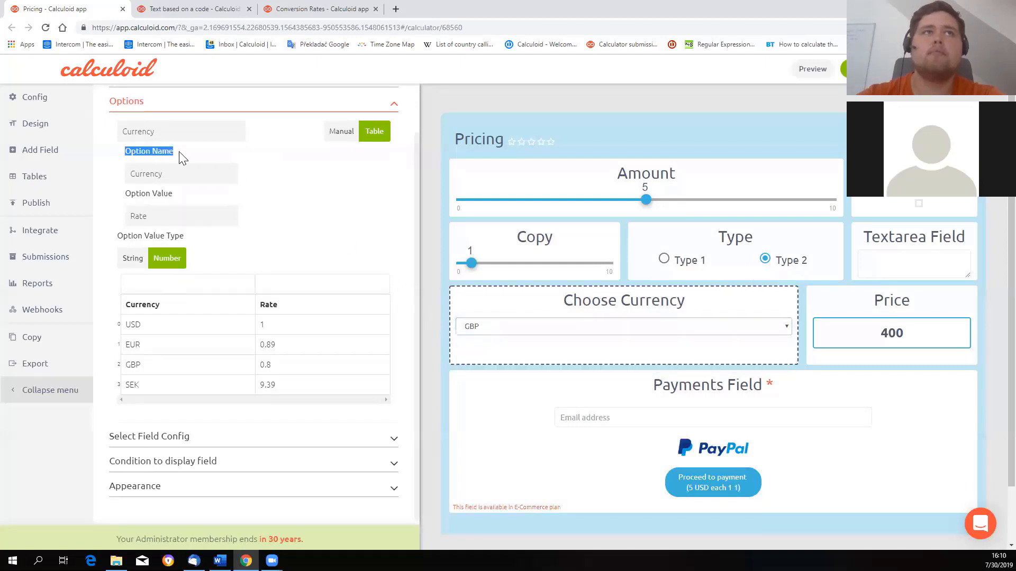
left_click(256, 177)
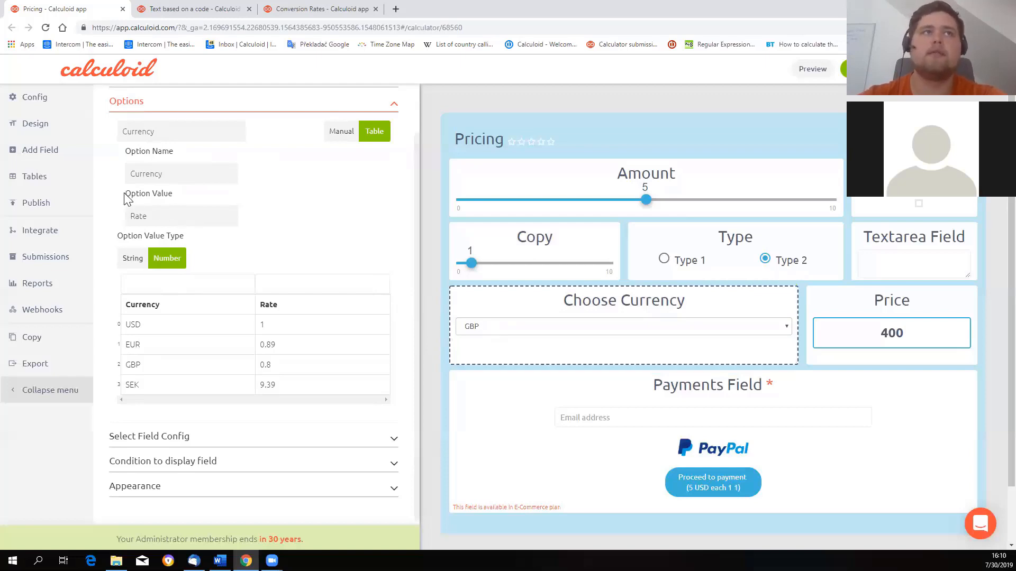
left_click_drag(124, 195, 173, 196)
left_click(231, 223)
left_click_drag(125, 324, 144, 326)
left_click(271, 324)
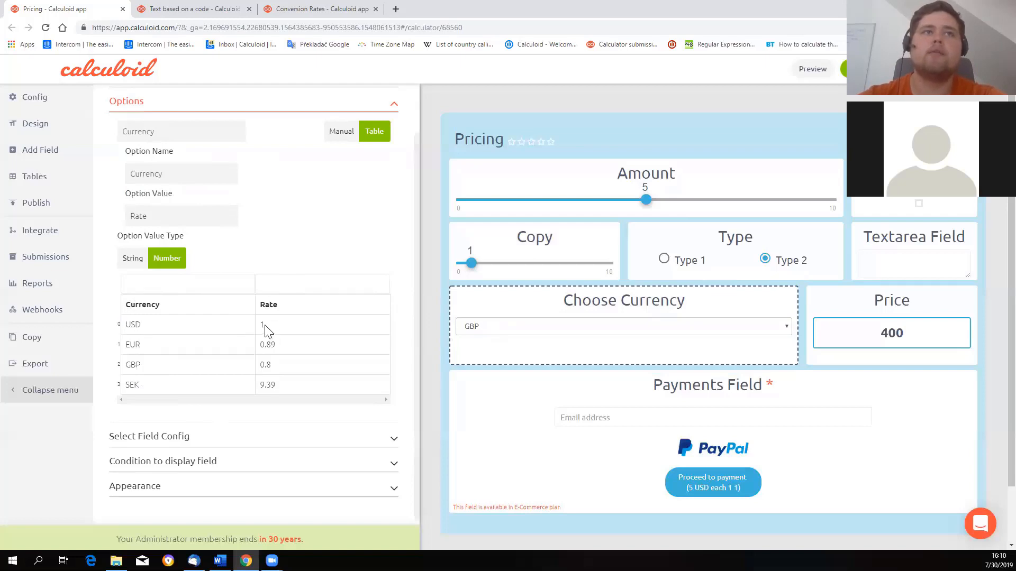
Open the Price field for editing and examine its formula
double_click(265, 326)
left_click(426, 330)
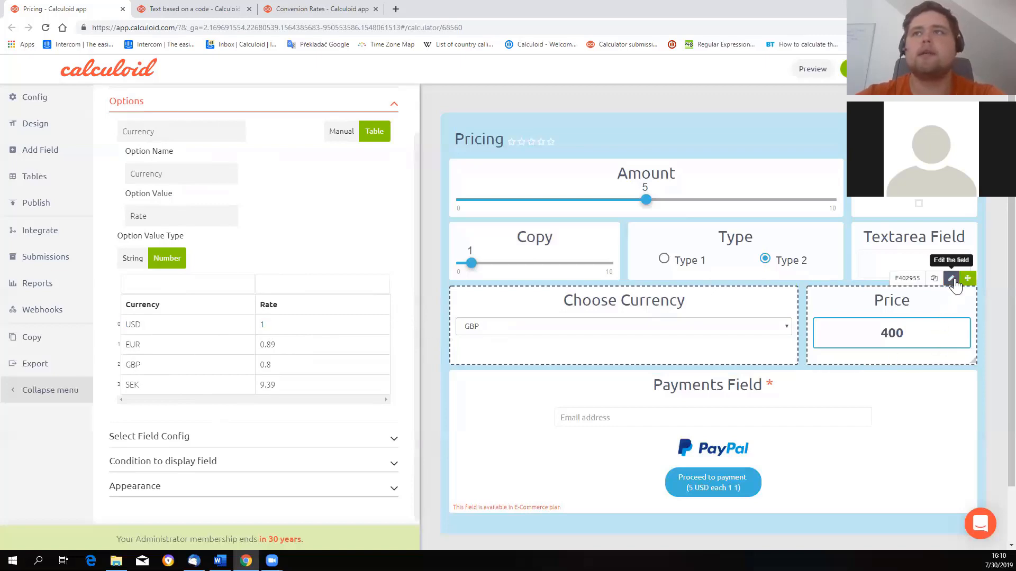
left_click(952, 279)
left_click(385, 374)
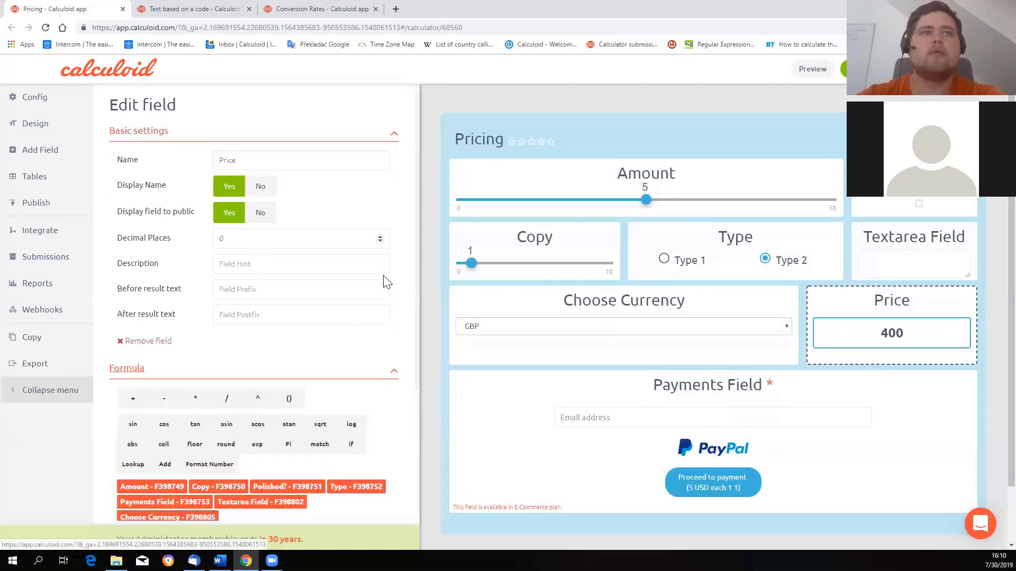
scroll(386, 281, "down", 4)
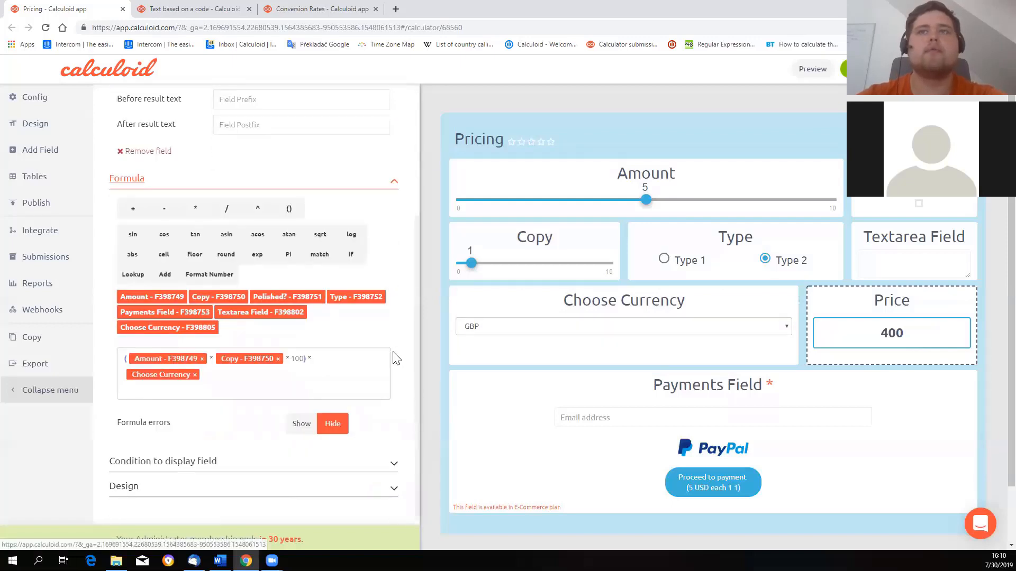
mouse_move(964, 319)
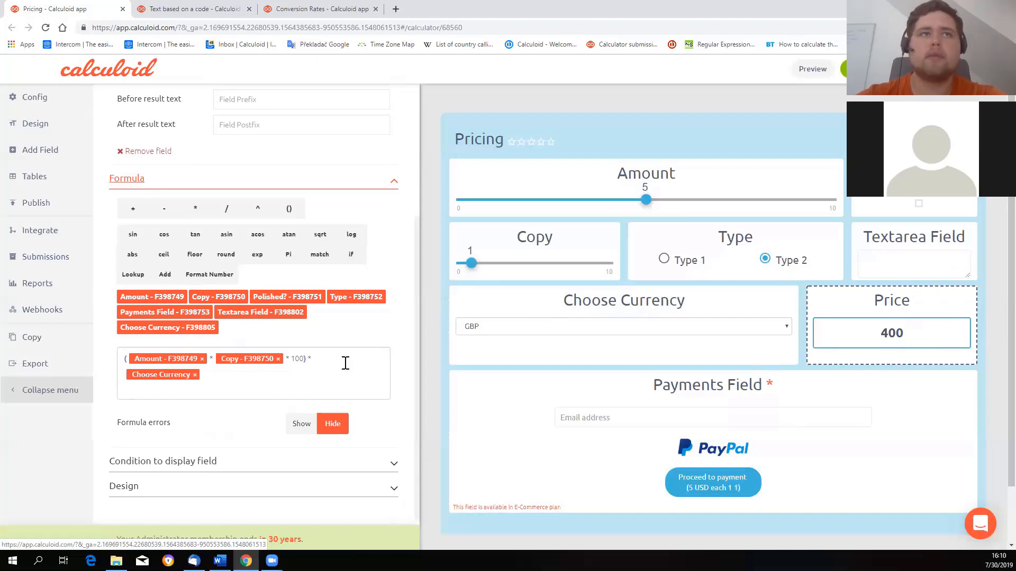
Test the Price formula in the preview by setting Amount to 3, raising Copy to 7 and returning Copy to 1
mouse_move(652, 193)
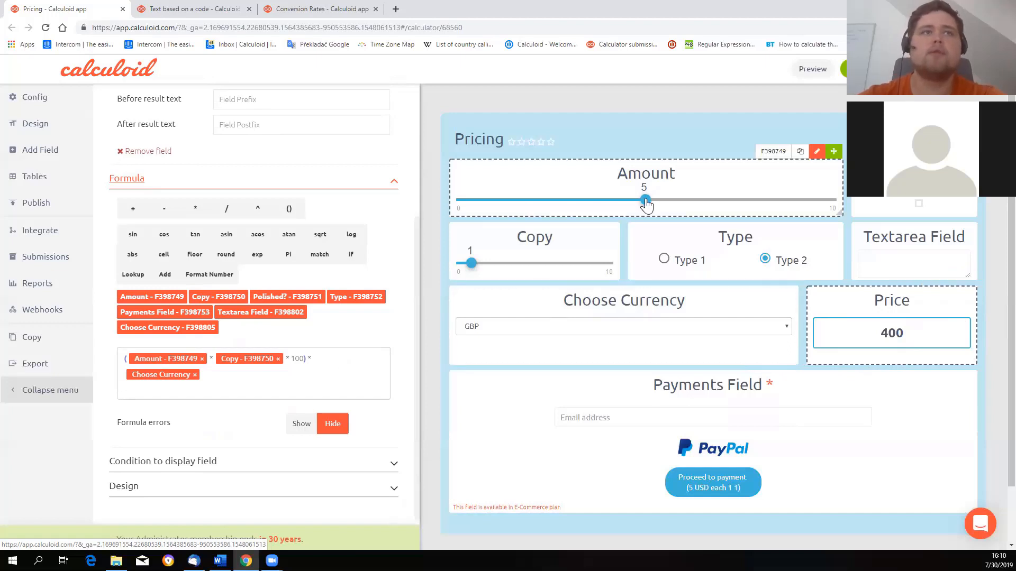
left_click_drag(645, 204, 586, 201)
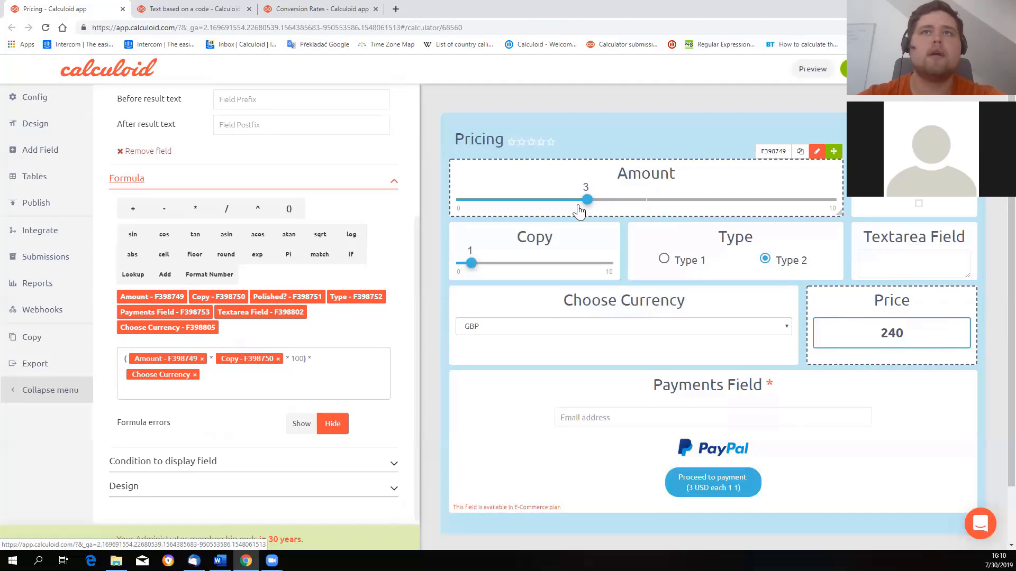
left_click(499, 272)
left_click(566, 268)
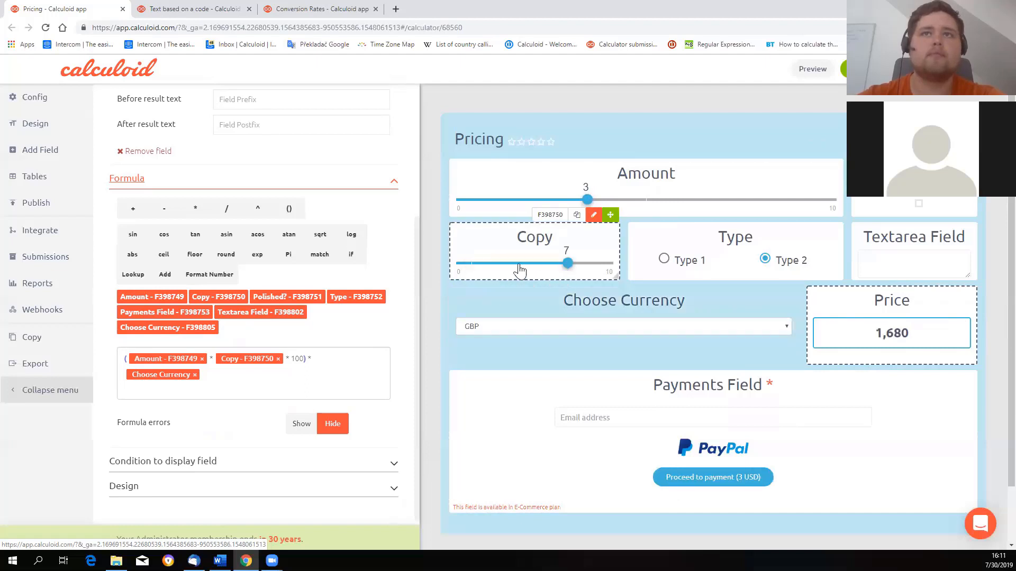
left_click(520, 270)
left_click(467, 266)
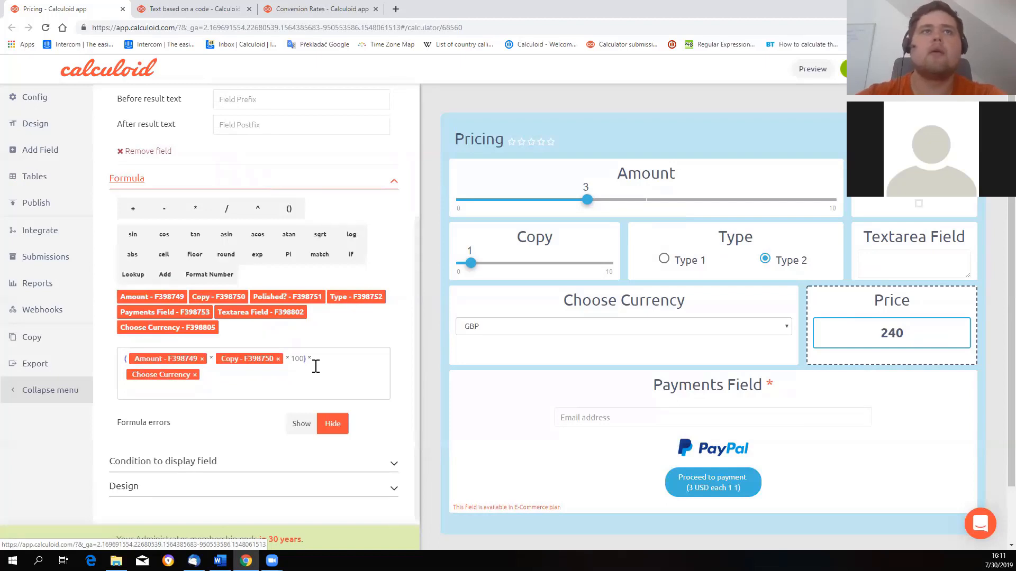
Review the rates in the Currency table and select USD in the preview's Choose Currency field
scroll(315, 366, "up", 4)
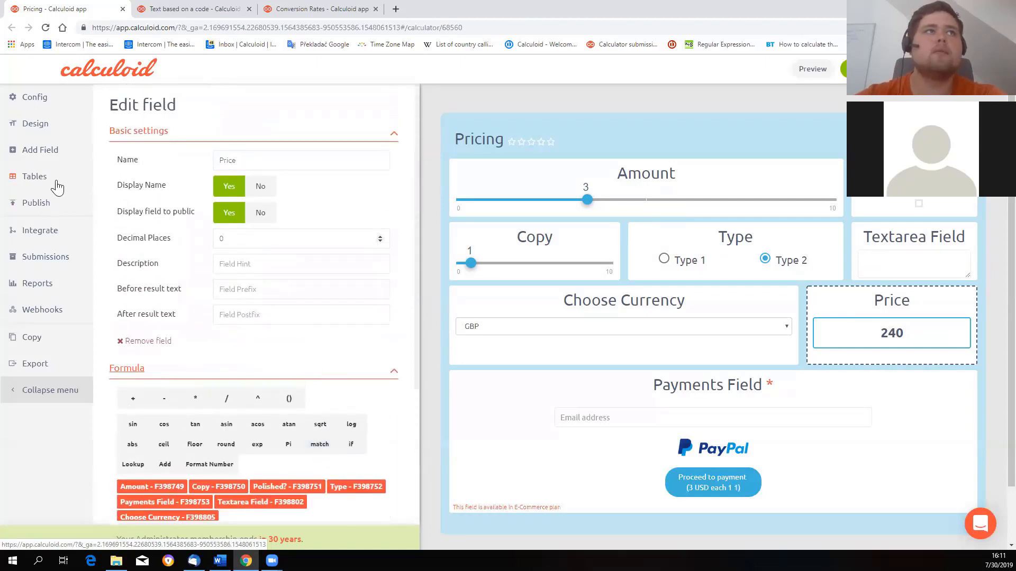
left_click(56, 183)
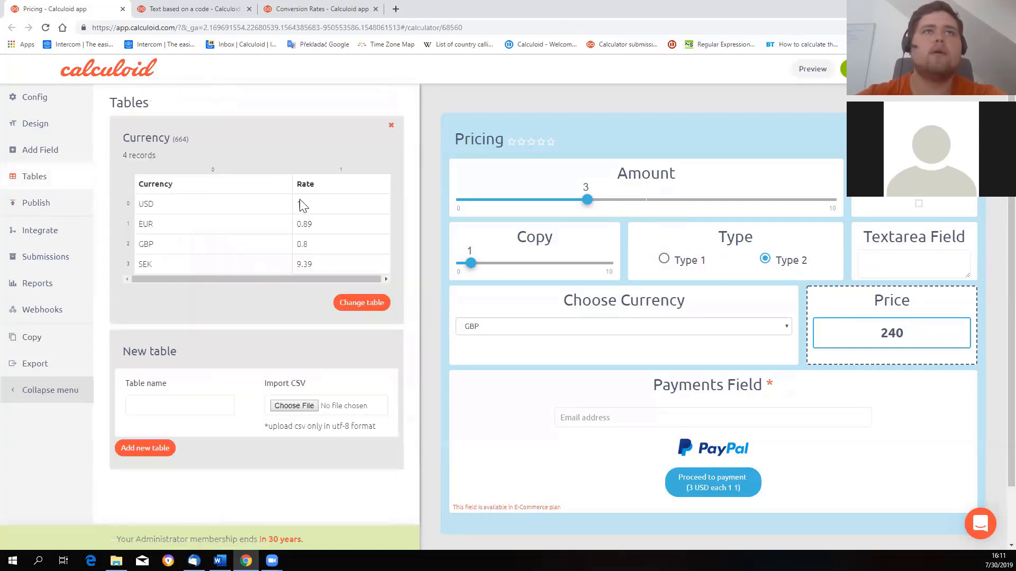
double_click(312, 223)
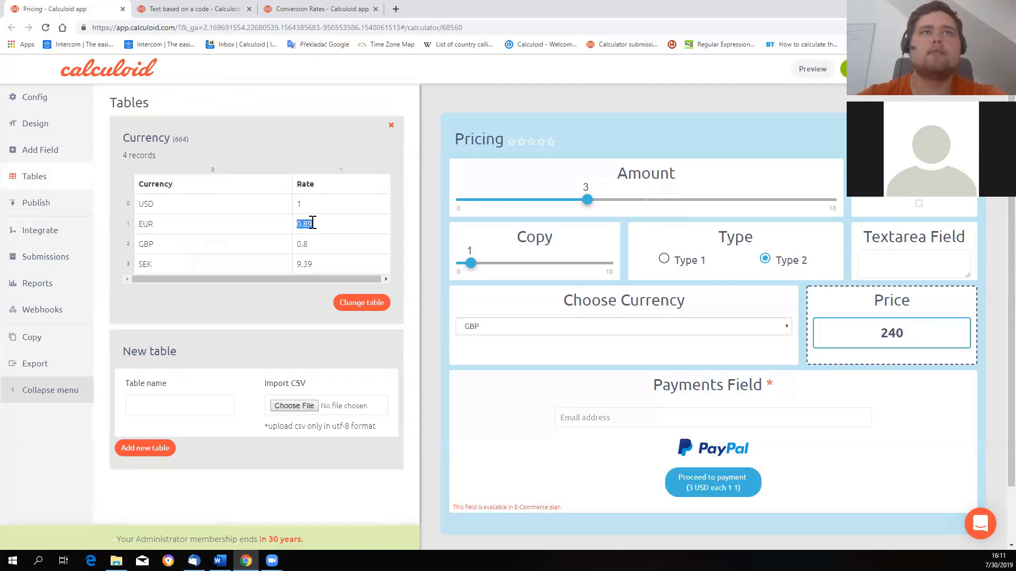
left_click_drag(298, 242, 312, 243)
left_click(300, 261)
left_click(789, 332)
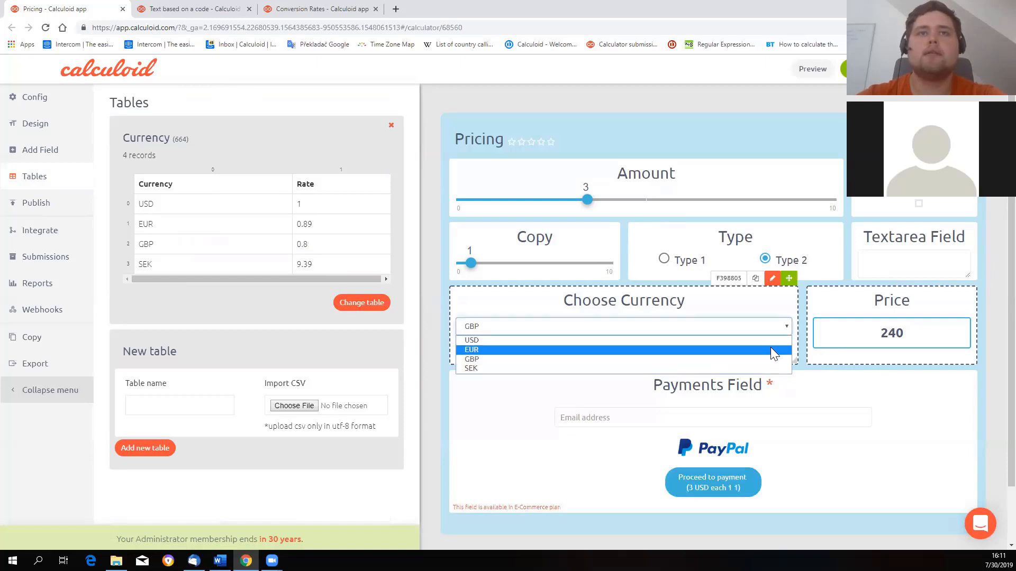
left_click(767, 340)
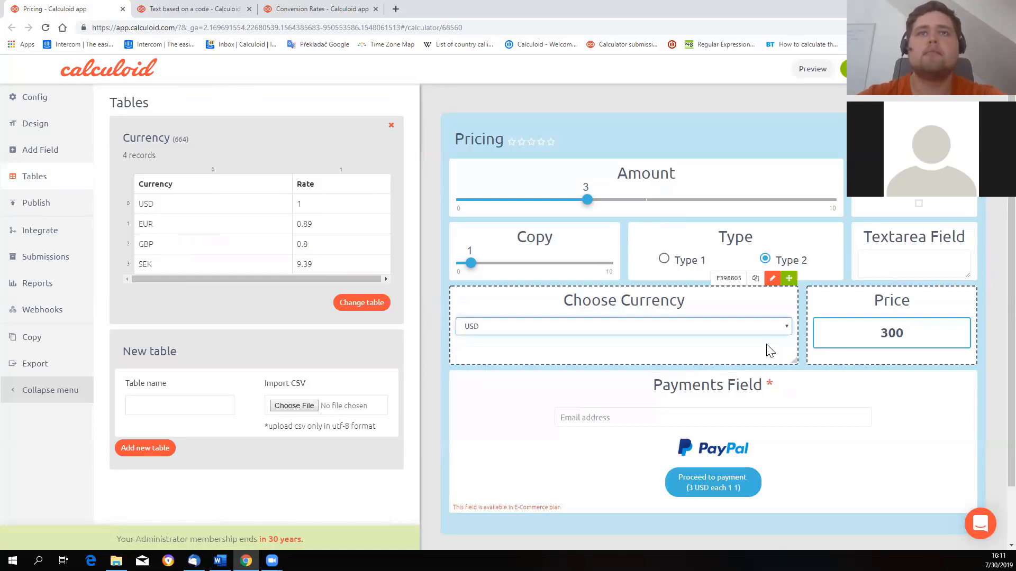
Reopen the Price field's formula and examine the bracketed Amount, Copy and 100 part multiplied by Choose Currency
left_click(950, 279)
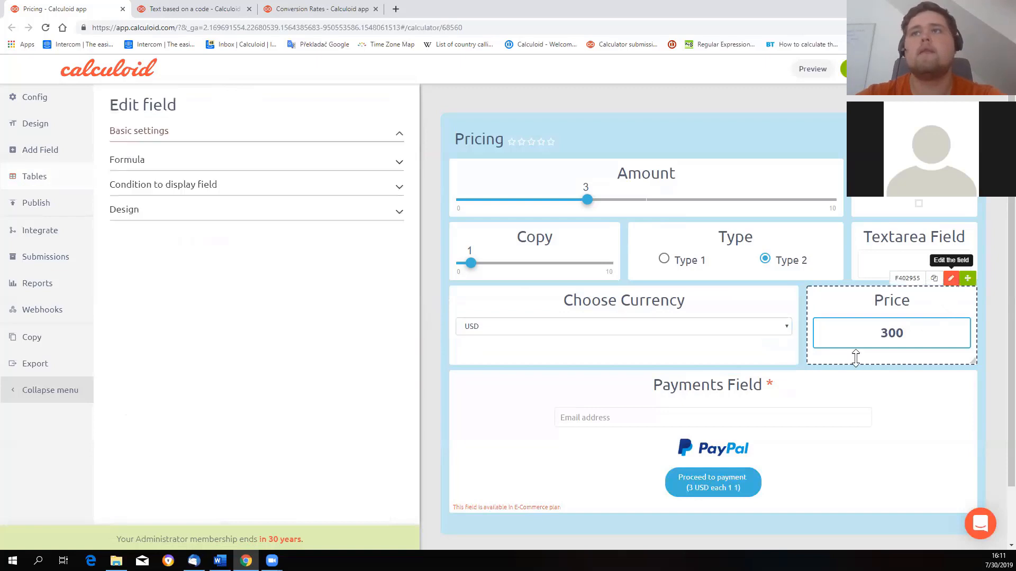
left_click(363, 370)
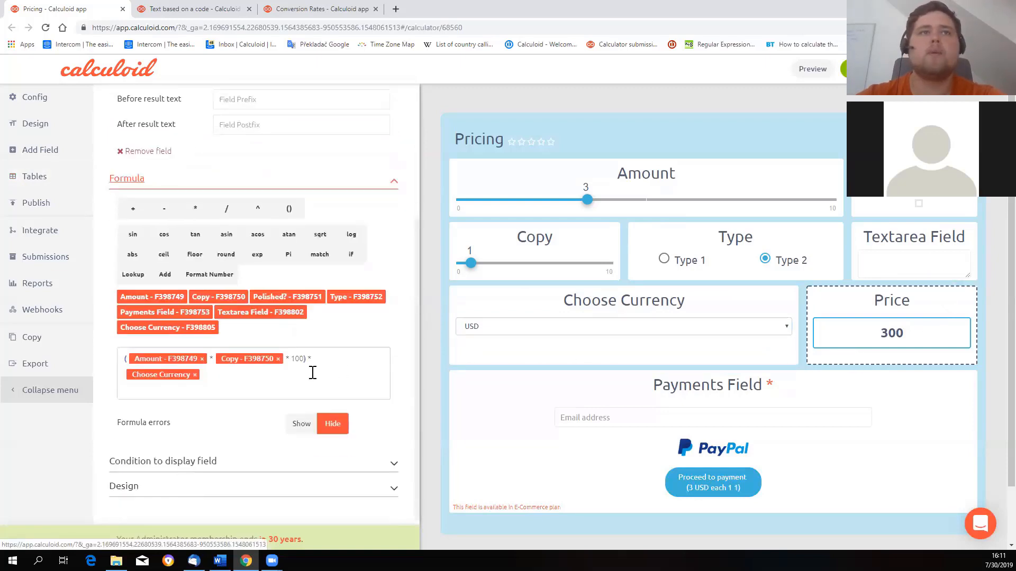
left_click_drag(306, 359, 125, 353)
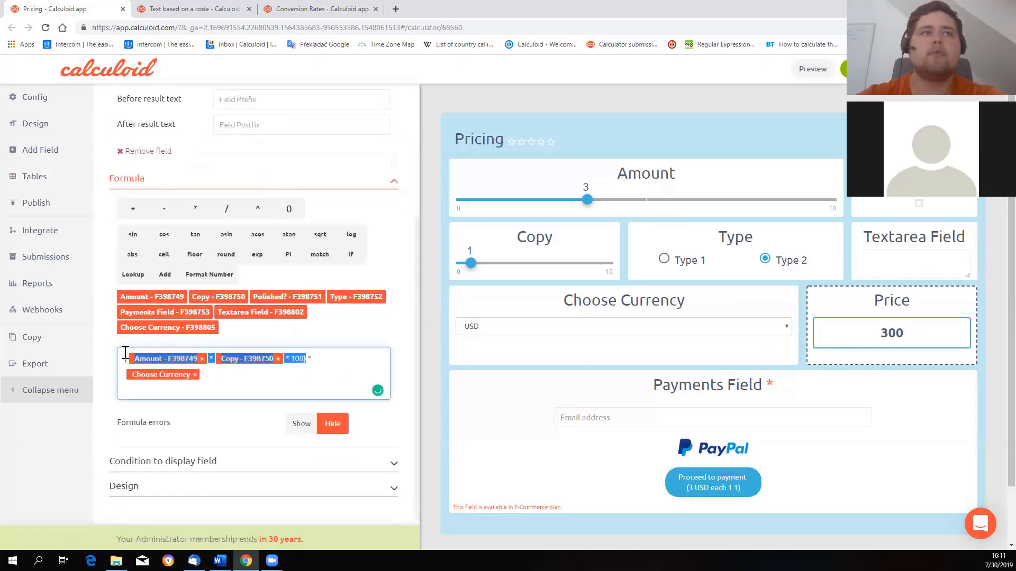
left_click(255, 388)
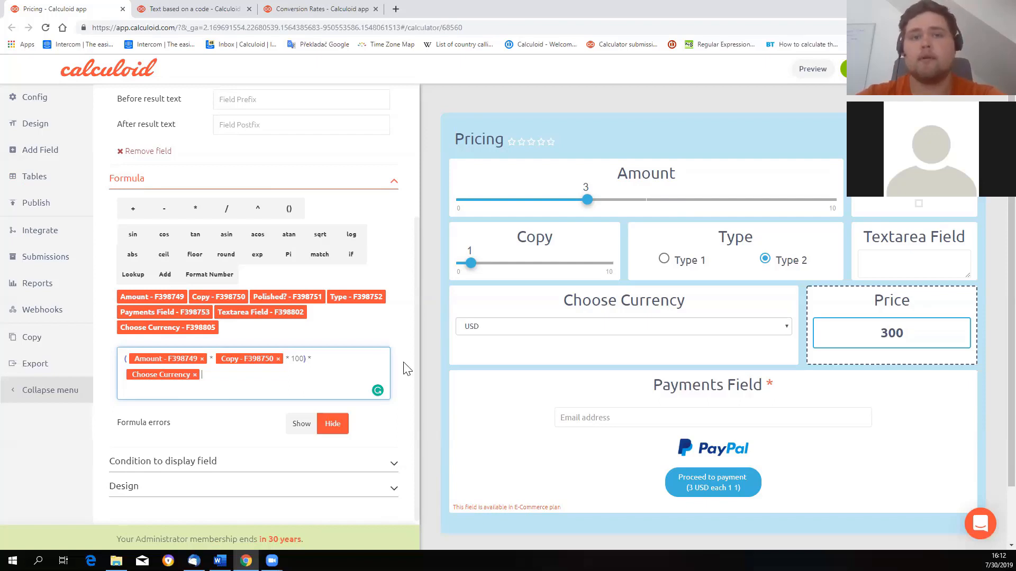
left_click(858, 69)
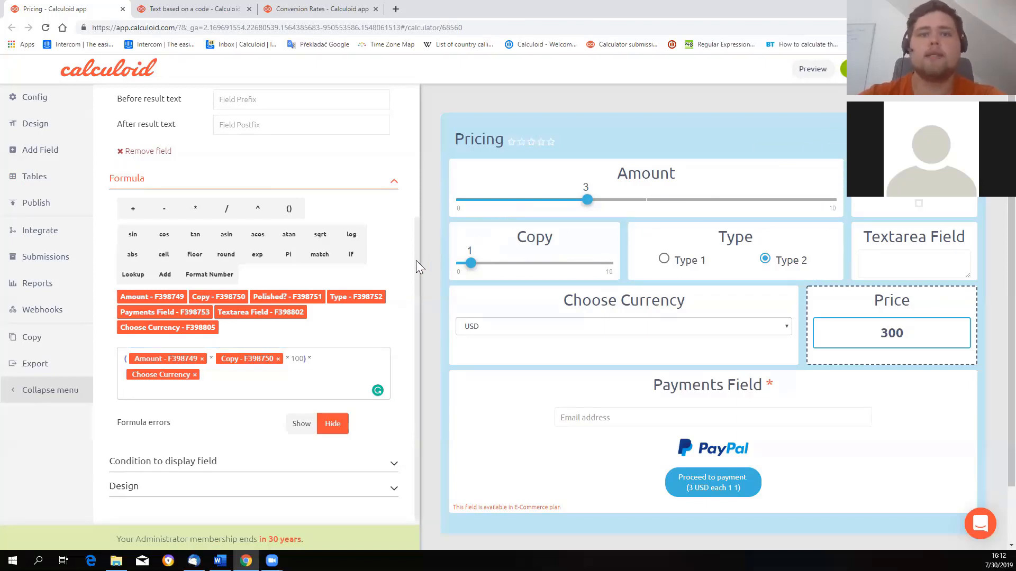
Switch to the Text based on a code calculator and view the Codes and Texts columns of its Texts table
left_click(180, 9)
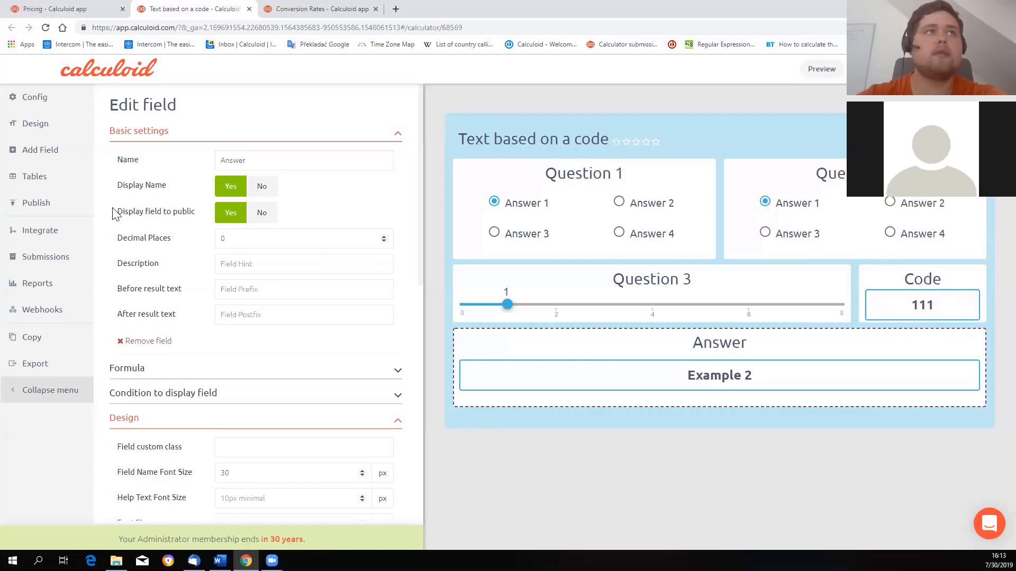
left_click(51, 185)
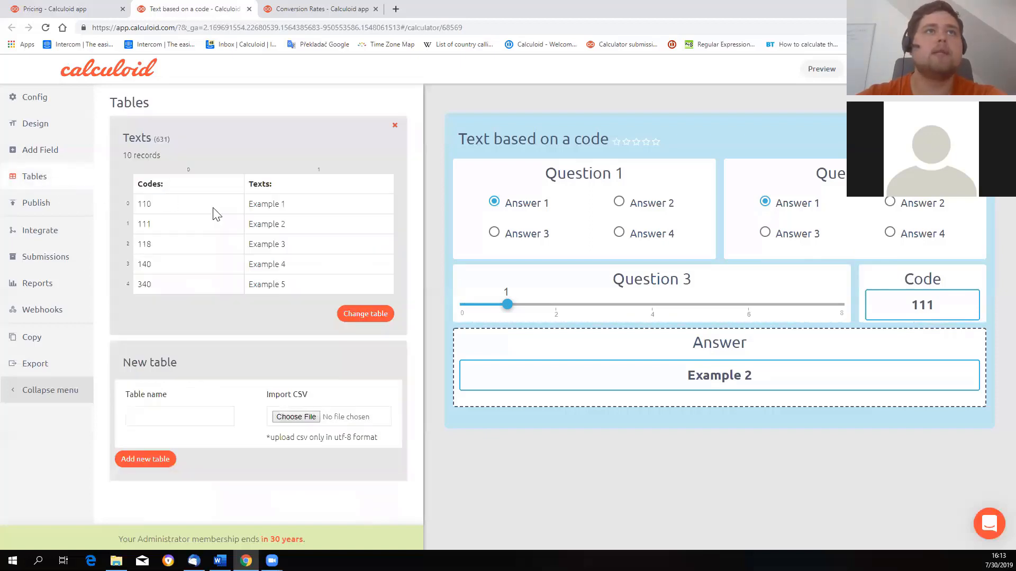
left_click_drag(139, 184, 275, 189)
left_click(275, 190)
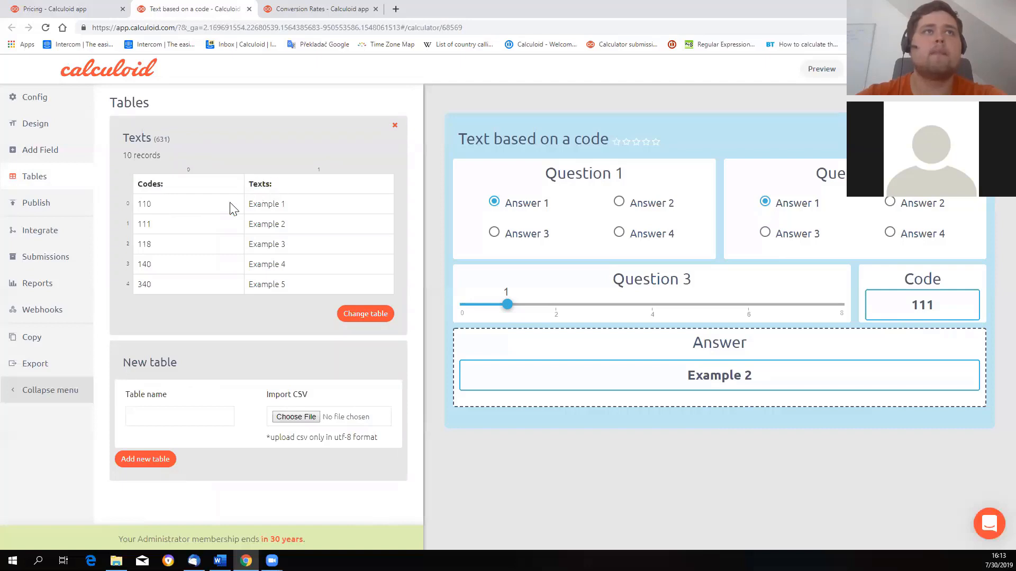
Examine the individual codes in the Texts table and the example texts that belong to them
double_click(142, 206)
double_click(140, 224)
double_click(145, 264)
double_click(151, 285)
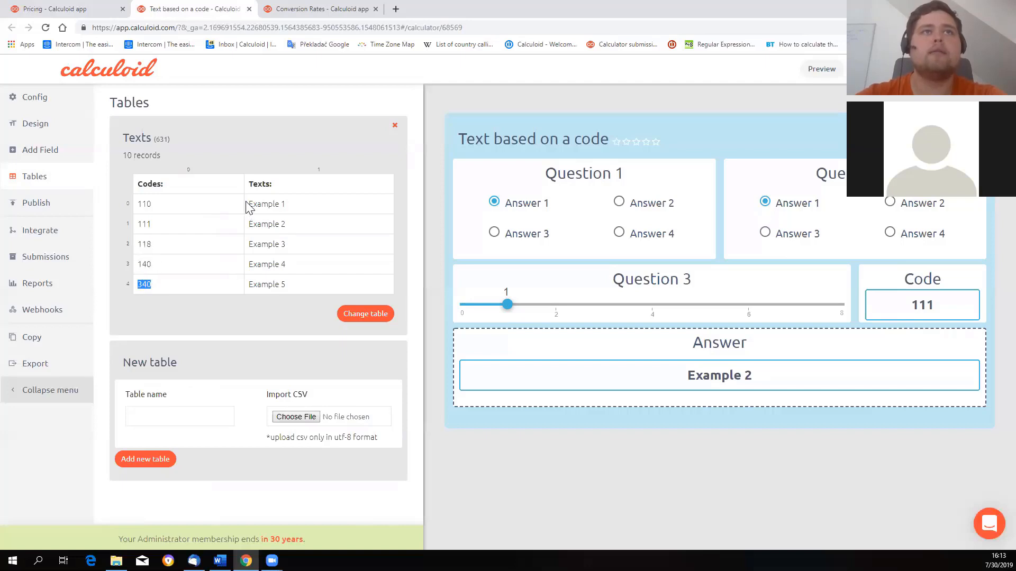
left_click_drag(246, 203, 290, 224)
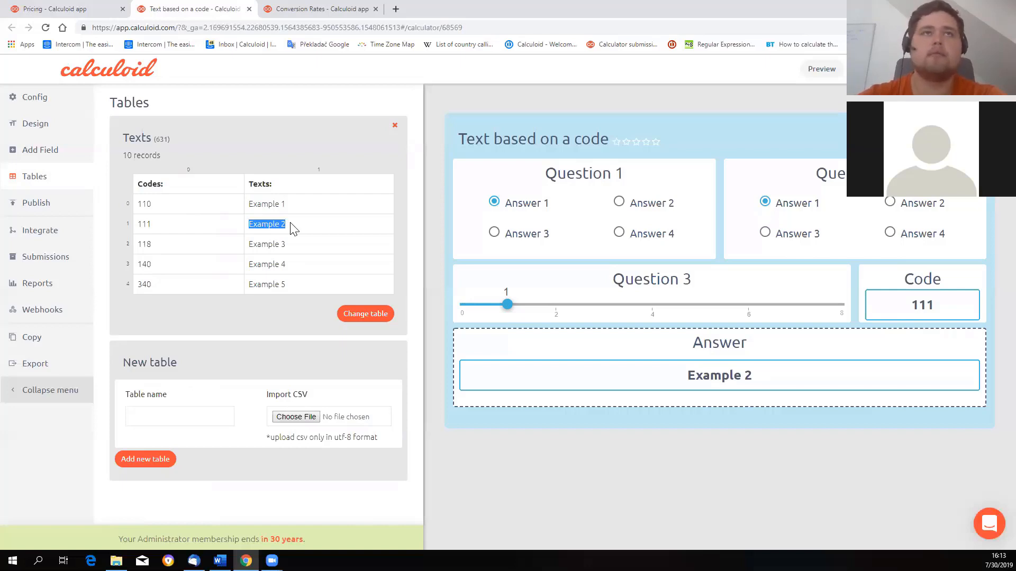
left_click_drag(252, 204, 285, 205)
left_click(291, 234)
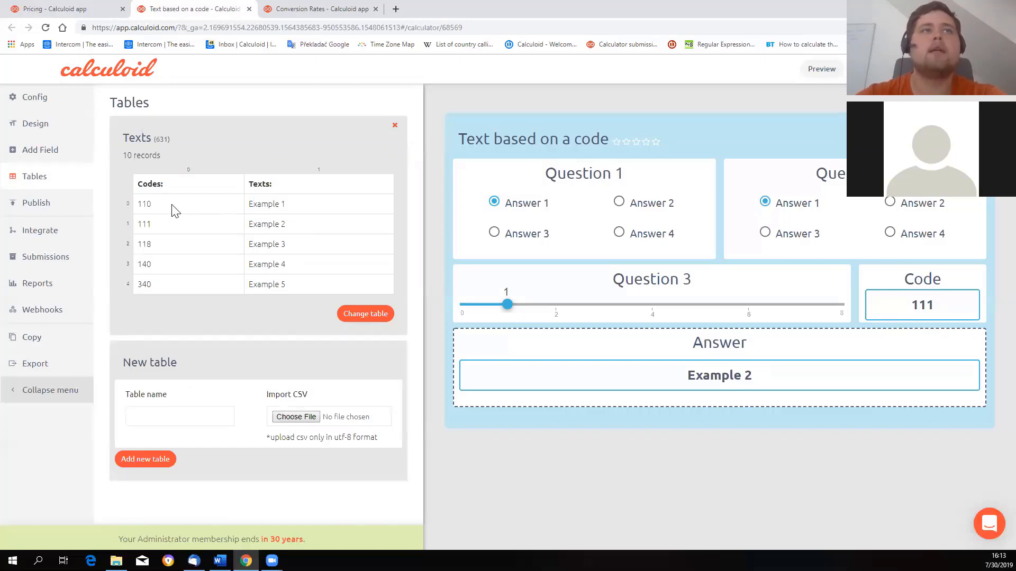
left_click_drag(137, 205, 153, 207)
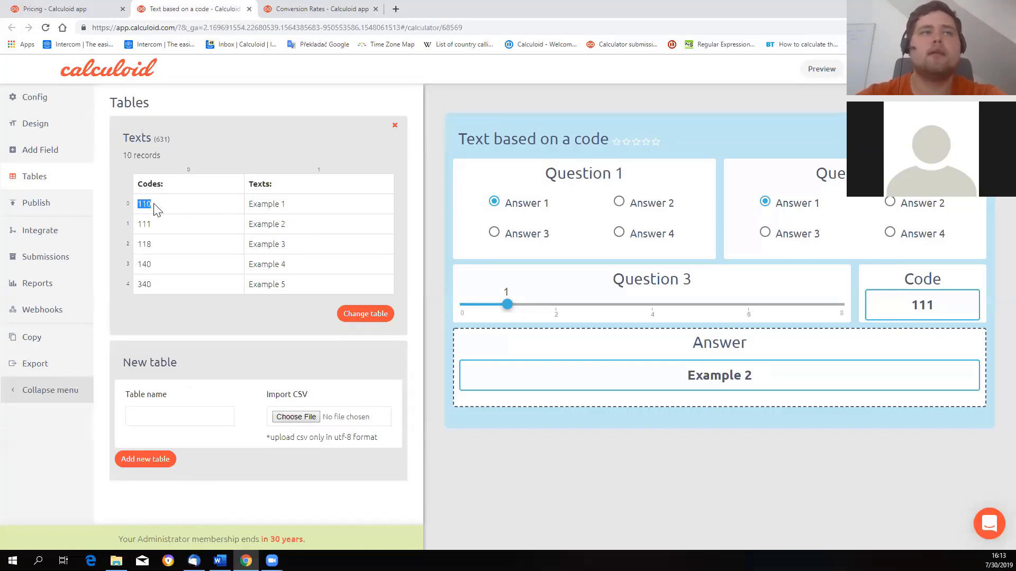
left_click(155, 206)
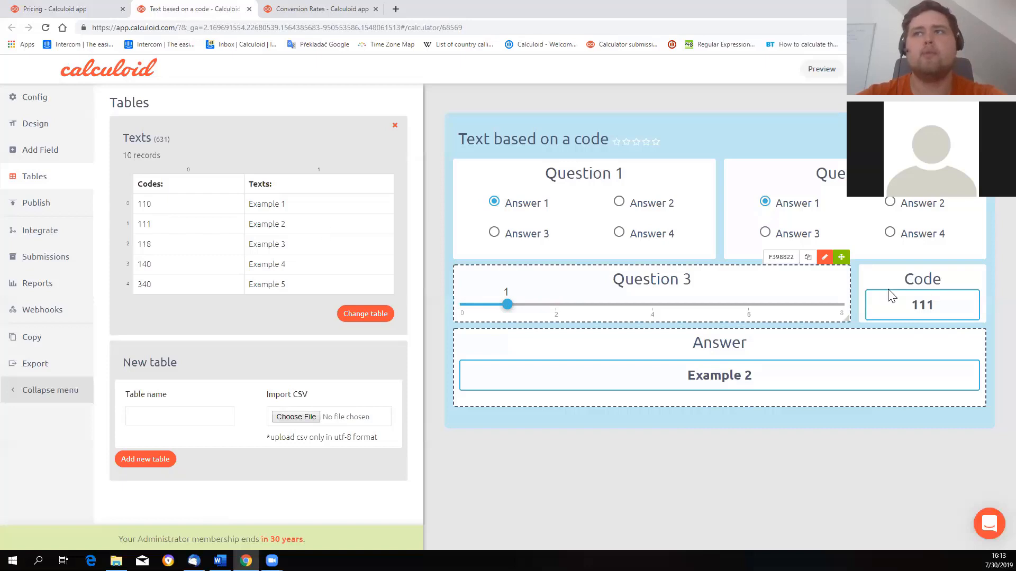
Open the Code field for editing and examine its formula combining the three questions
left_click(959, 261)
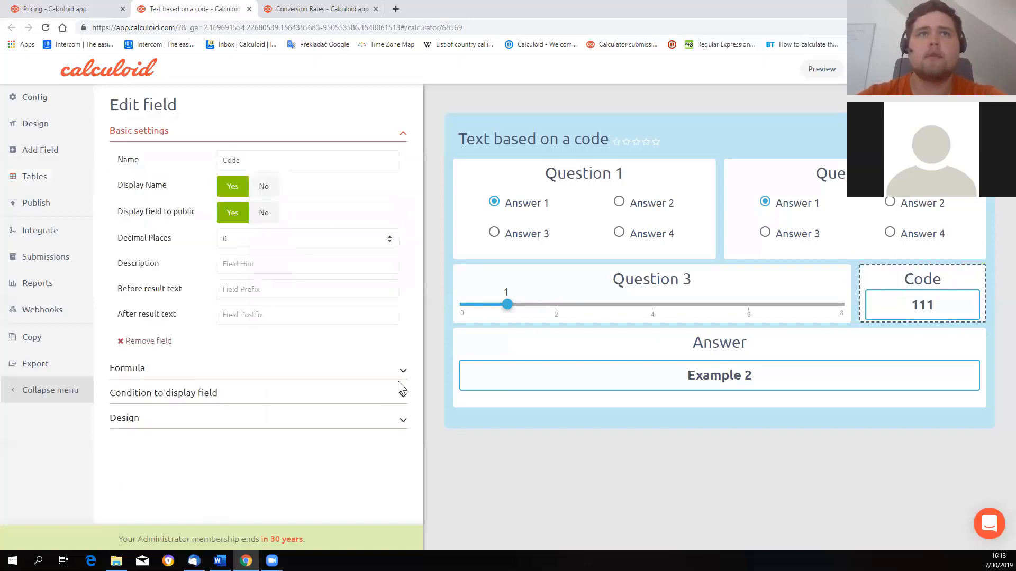
left_click(392, 367)
scroll(391, 369, "down", 3)
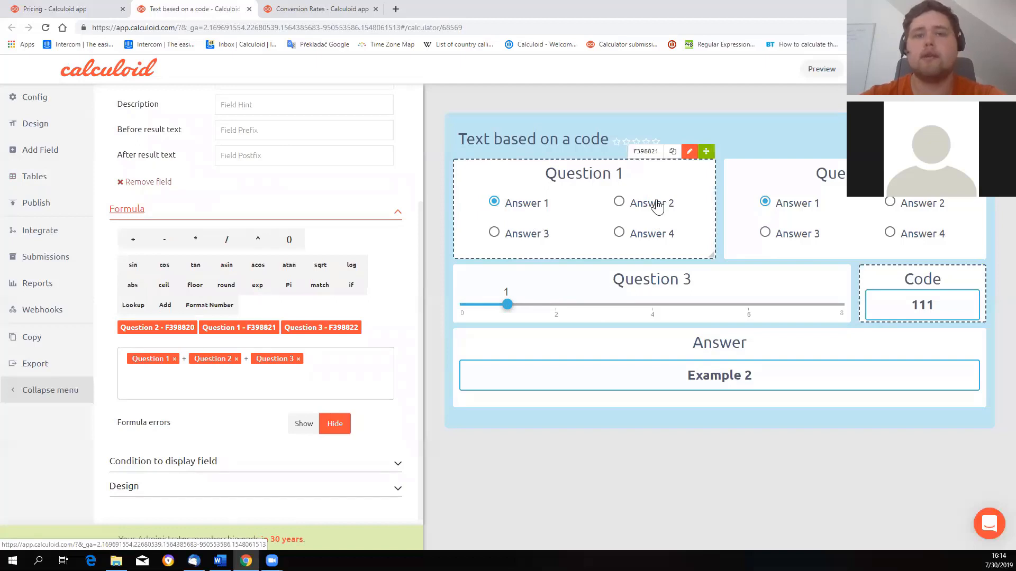
Examine the option values behind Question 1's answers and open the Question 2 field's options for comparison
left_click(688, 153)
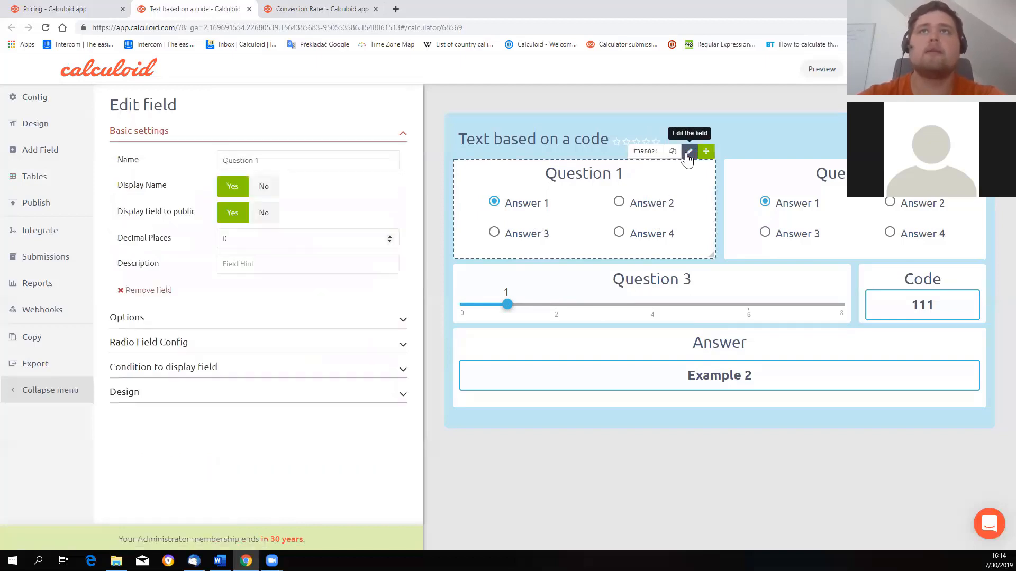
left_click(396, 324)
scroll(397, 320, "down", 4)
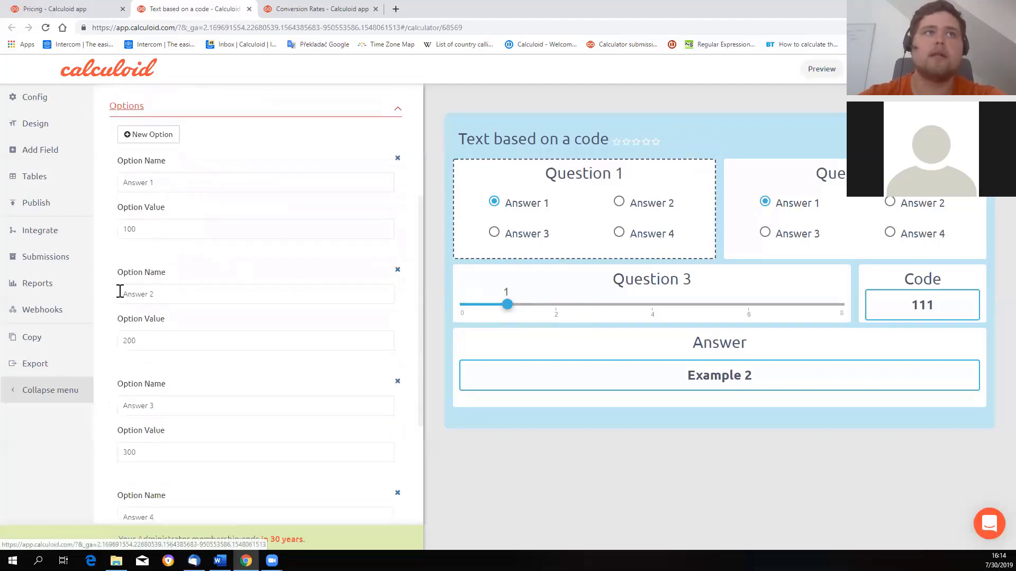
scroll(161, 370, "down", 1)
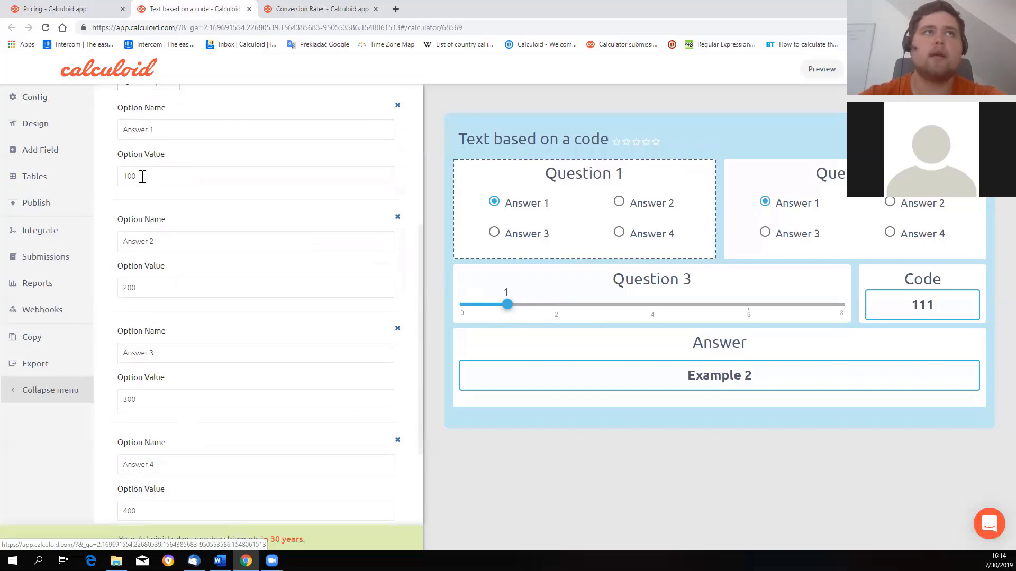
left_click_drag(140, 174, 105, 184)
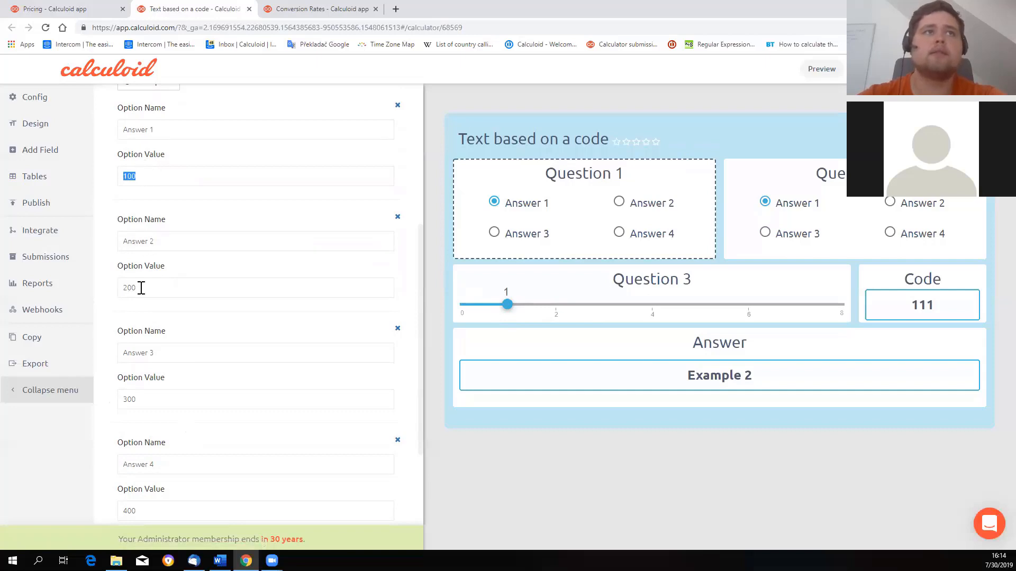
left_click(140, 288)
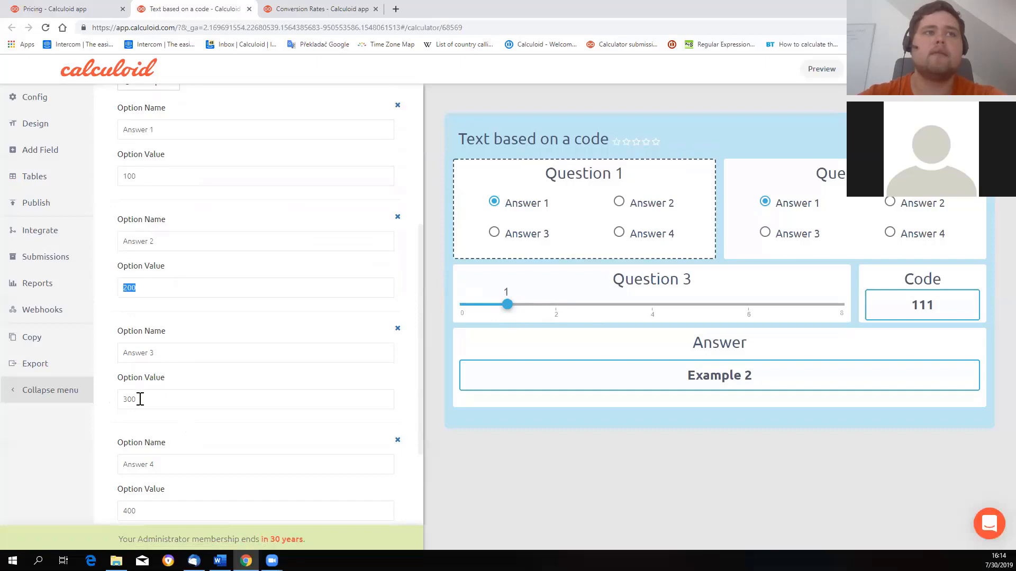
left_click_drag(140, 400, 122, 400)
left_click(383, 391)
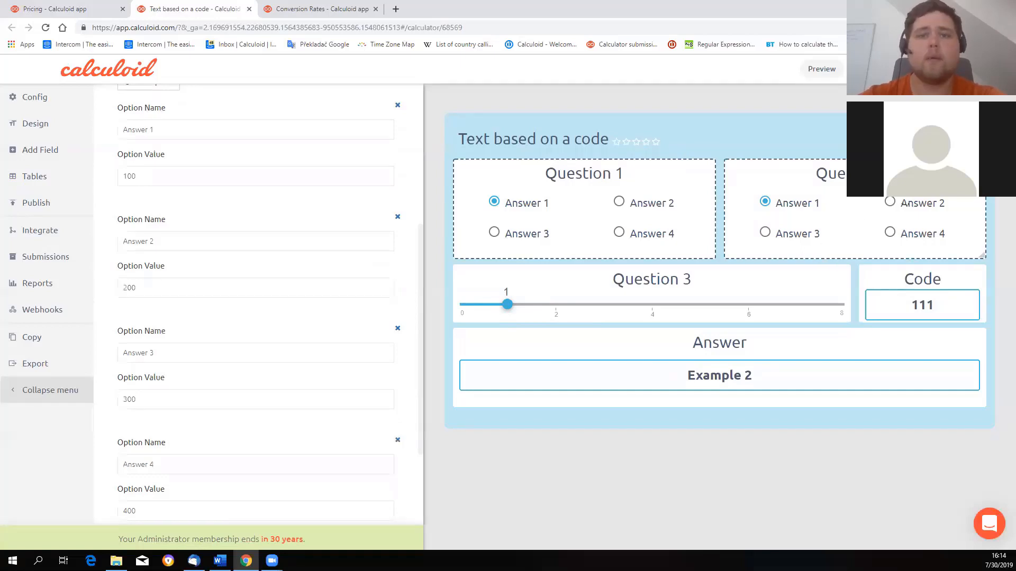
left_click(947, 169)
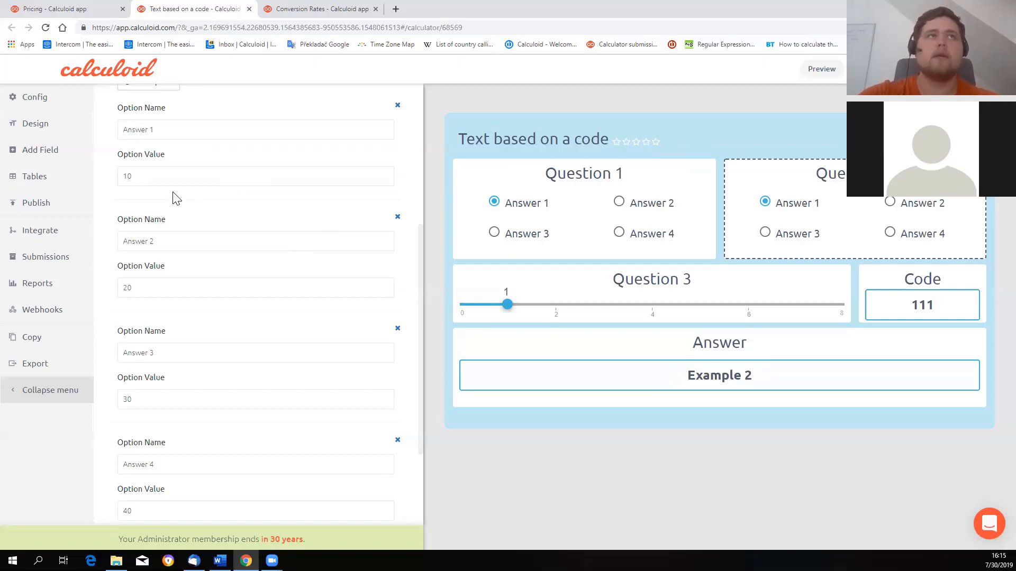
Examine the option values assigned to the four answers of Question 2
double_click(126, 177)
double_click(126, 289)
double_click(127, 399)
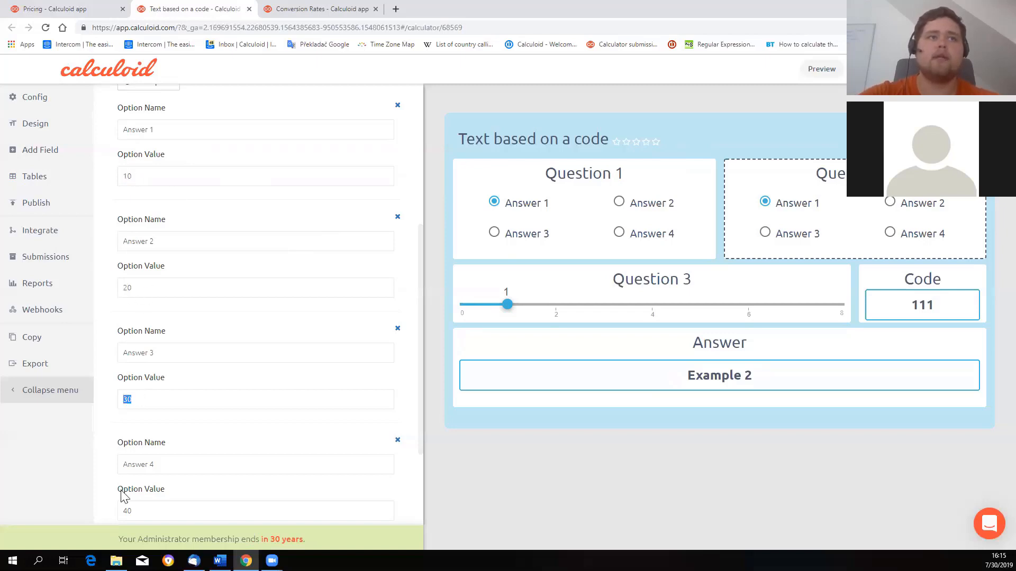
left_click_drag(123, 510, 136, 511)
left_click(176, 507)
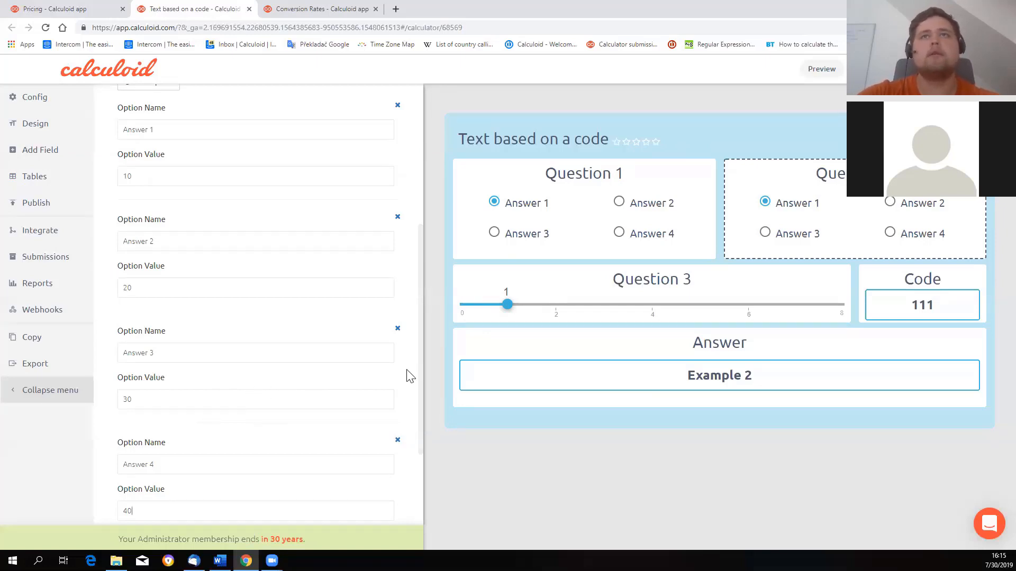
Examine each digit of the Code result in the calculator preview in relation to the three questions
mouse_move(610, 229)
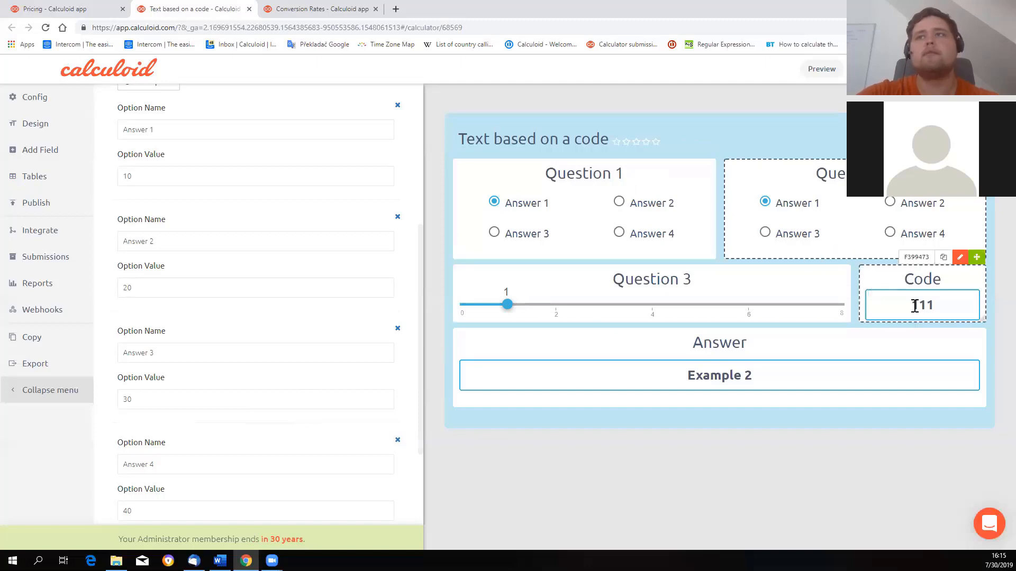
left_click_drag(912, 304, 917, 304)
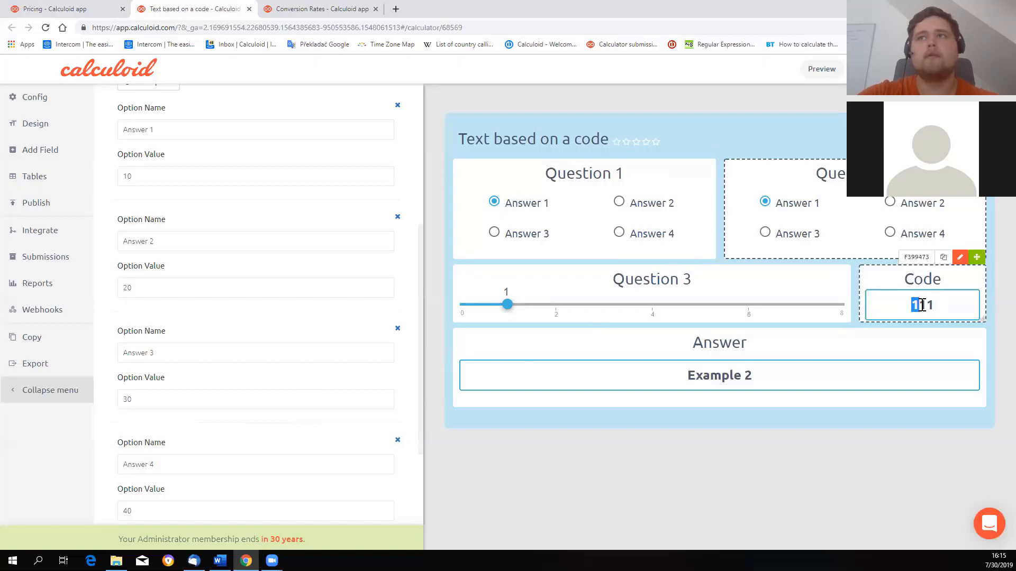
left_click_drag(917, 306, 927, 305)
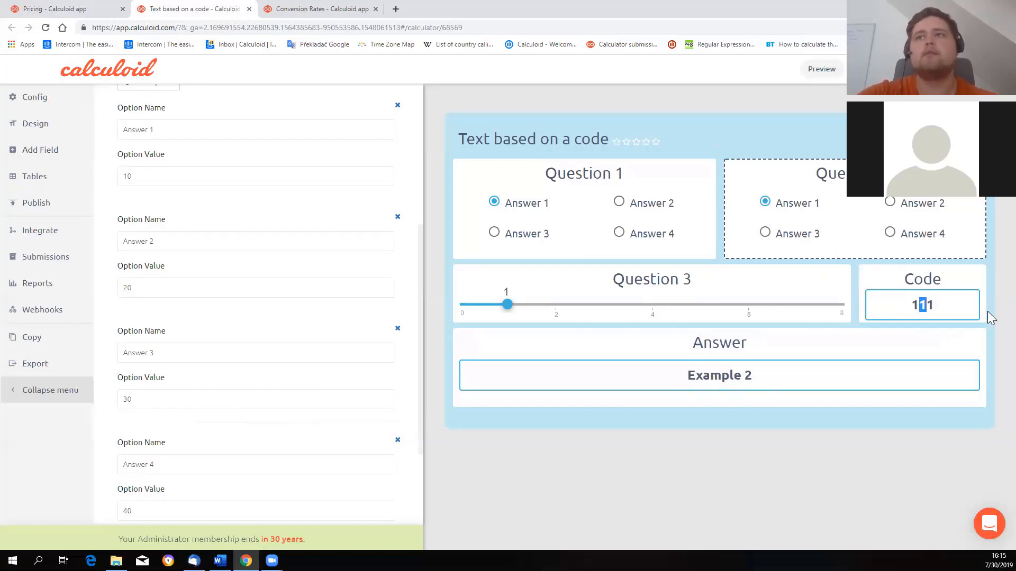
left_click(934, 306)
left_click_drag(930, 306, 935, 306)
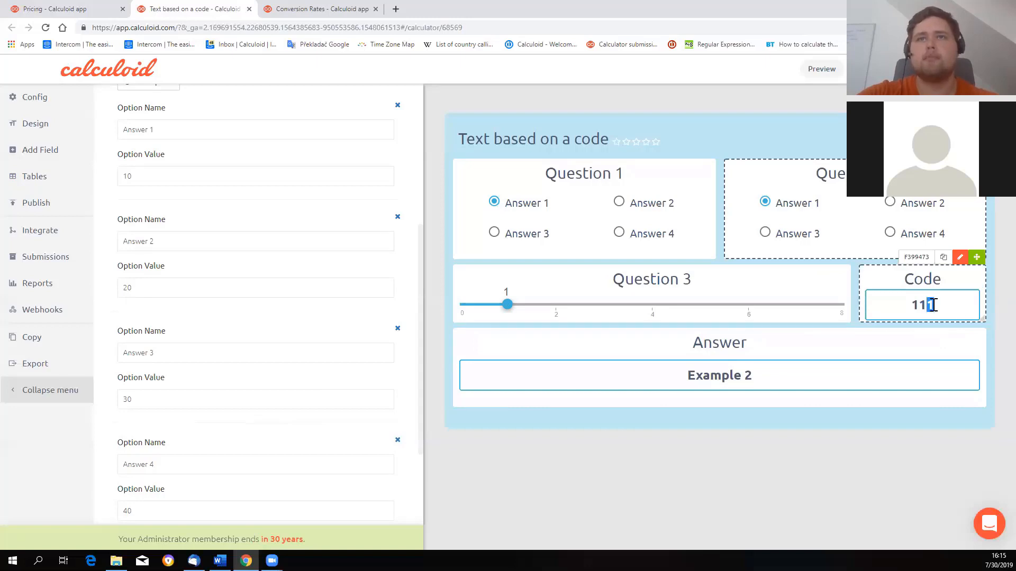
left_click(889, 290)
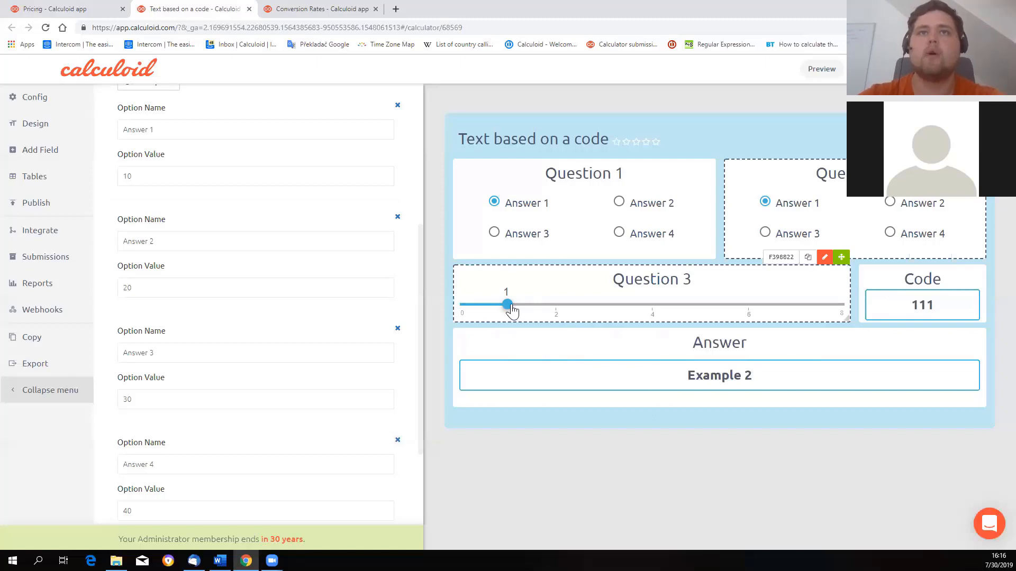
mouse_move(509, 307)
left_mouse_down()
mouse_move(540, 307)
mouse_move(511, 308)
left_mouse_up()
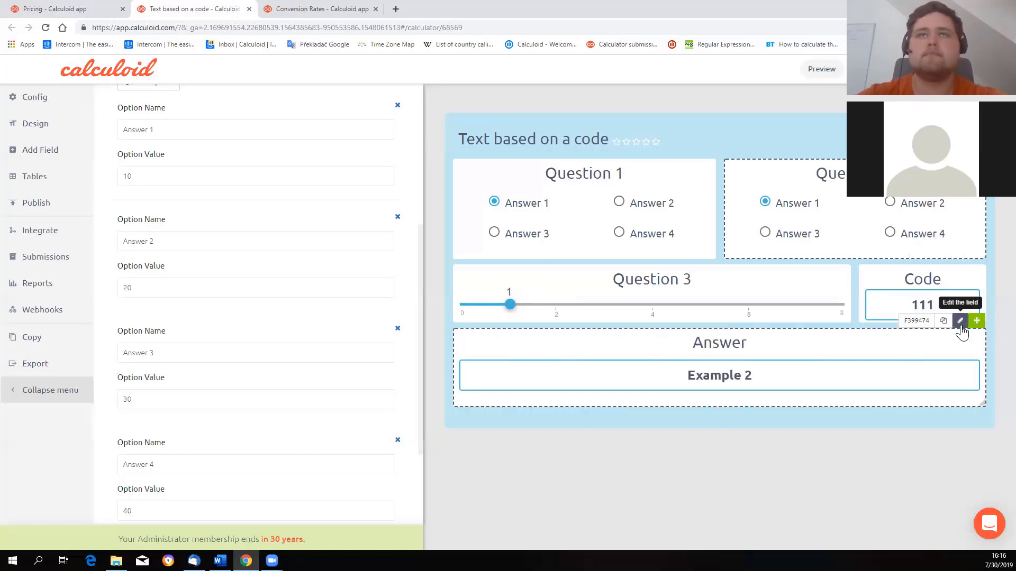
Open the Answer field's formula and compare its Code reference with the Code result in the preview
left_click(960, 321)
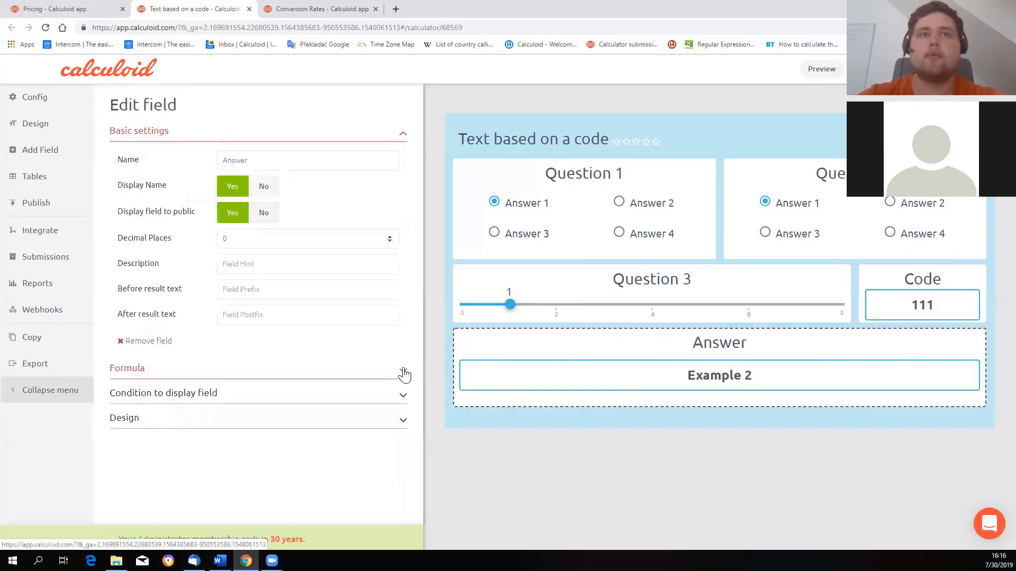
left_click(402, 371)
scroll(407, 365, "down", 3)
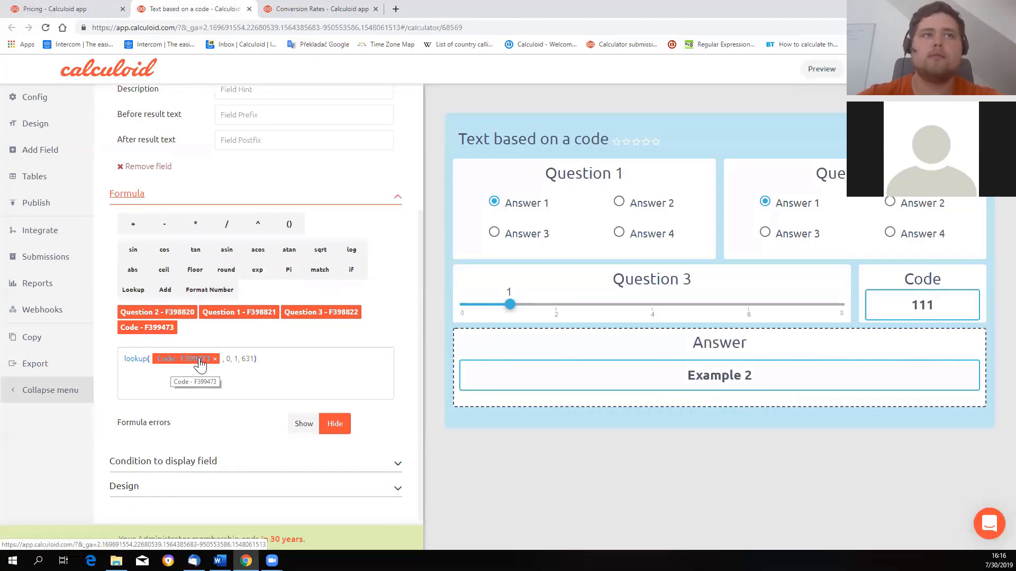
double_click(908, 307)
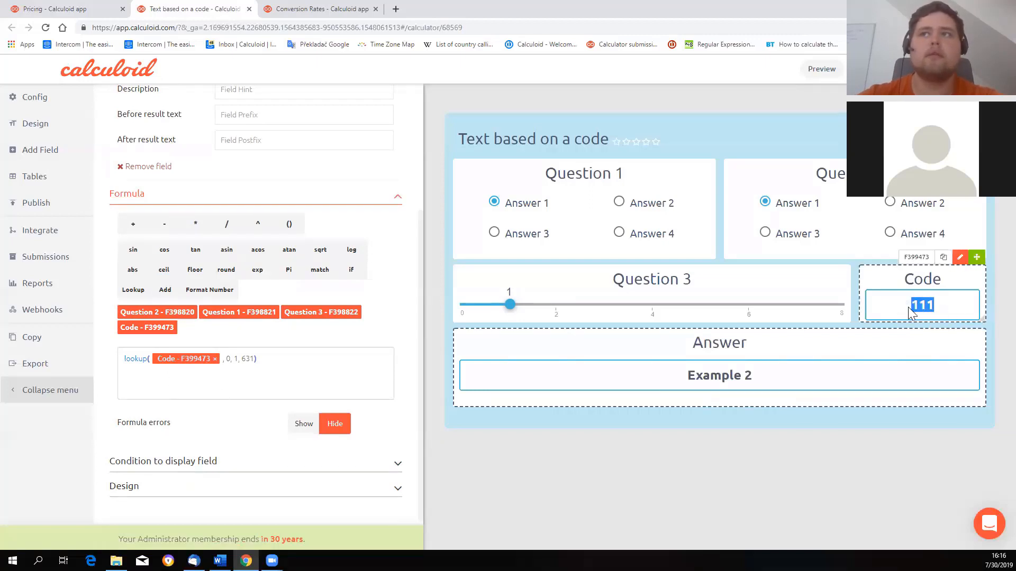
Examine the column and table number arguments in the Answer field's lookup formula
left_click(227, 359)
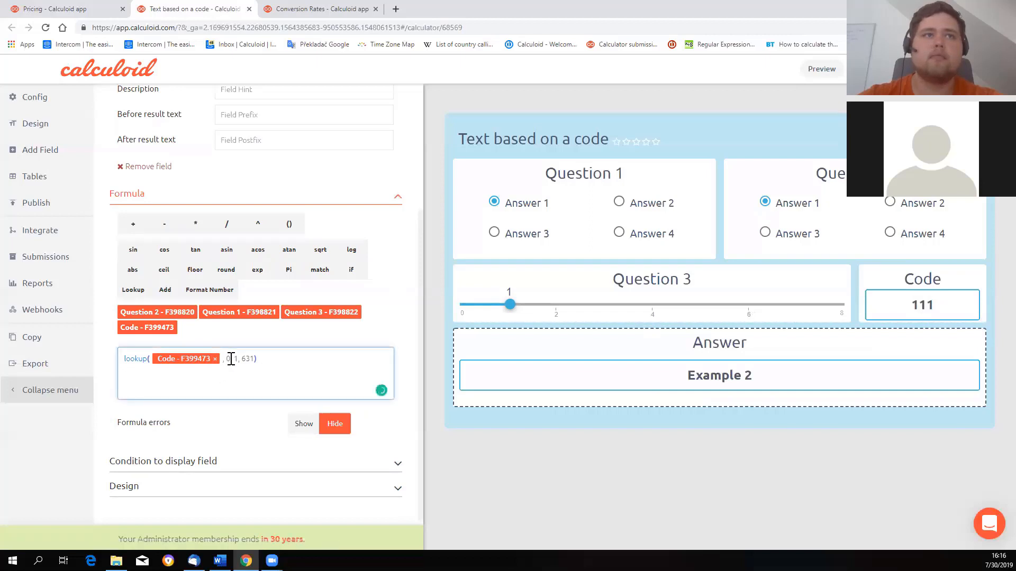
double_click(227, 359)
type(",")
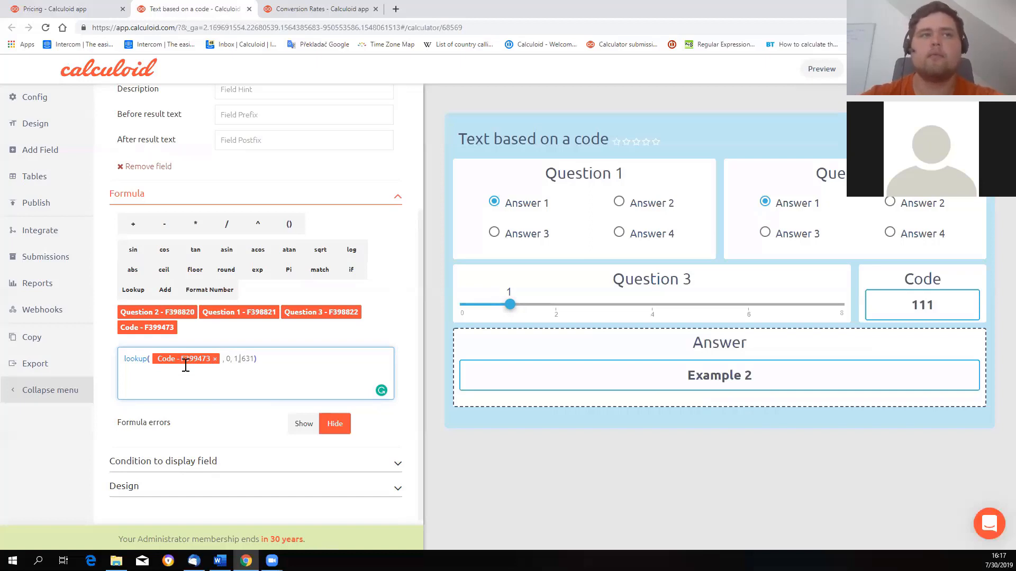
double_click(237, 359)
left_click_drag(243, 358, 255, 358)
left_click(260, 365)
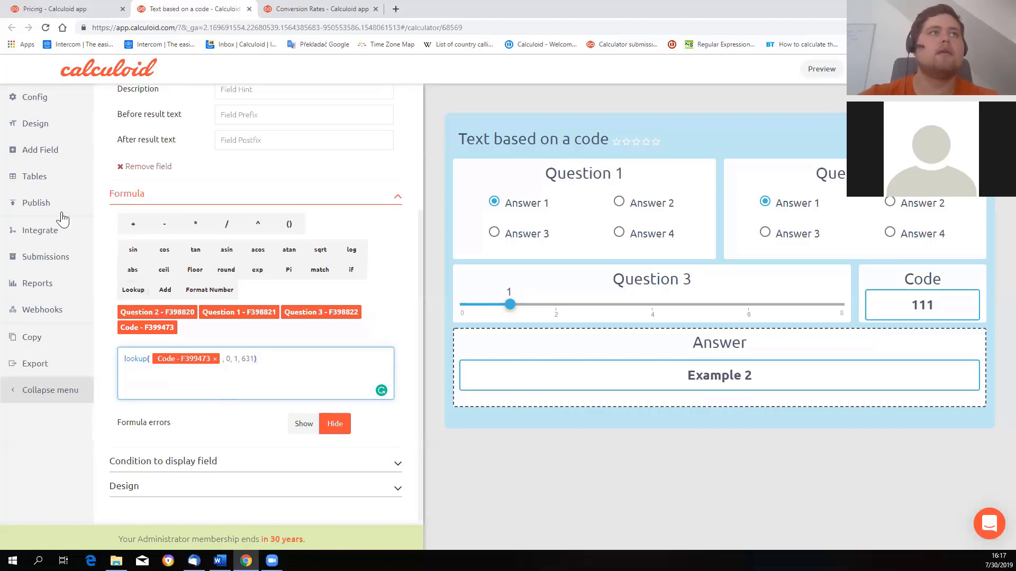
View the Texts table and match code 111 with its text, then return to the calculator's configuration
left_click(49, 184)
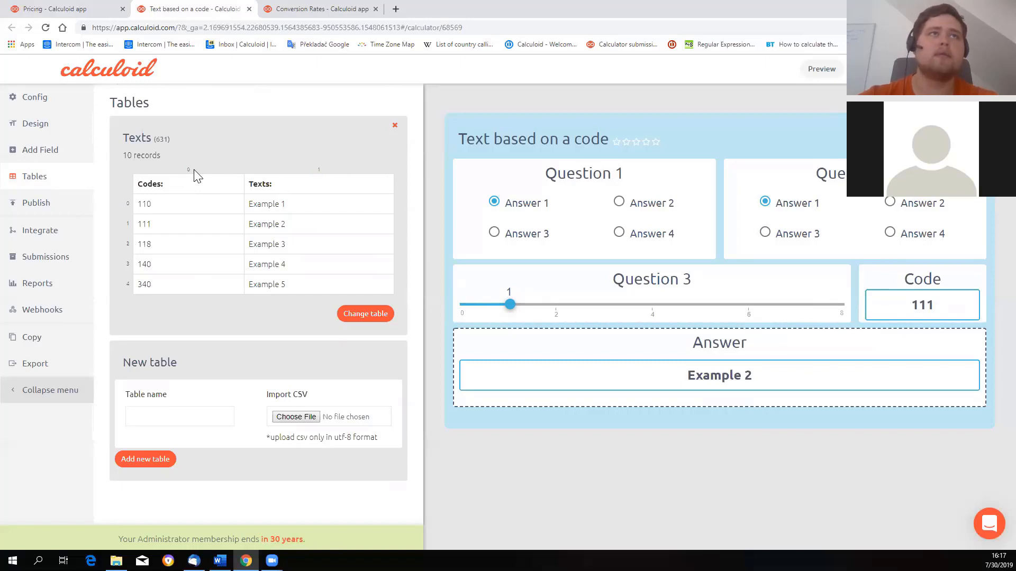
left_click_drag(137, 224, 153, 227)
left_click_drag(249, 225, 295, 231)
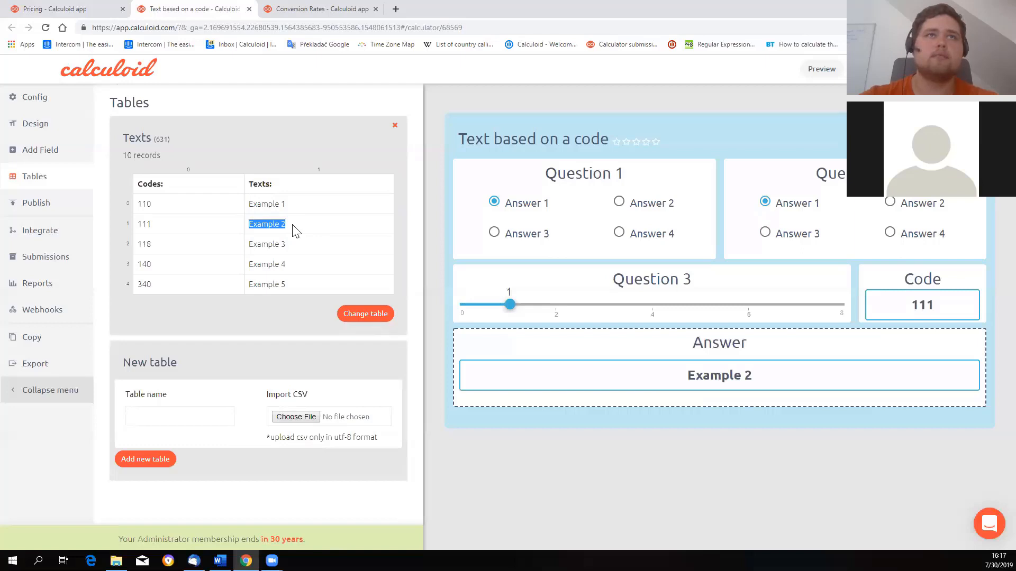
left_click(295, 231)
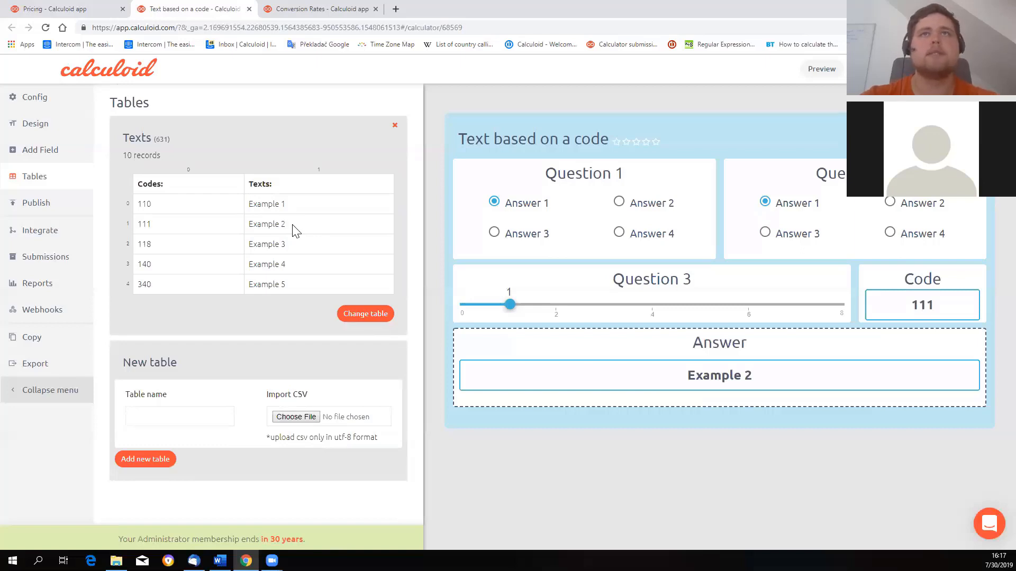
left_click(43, 102)
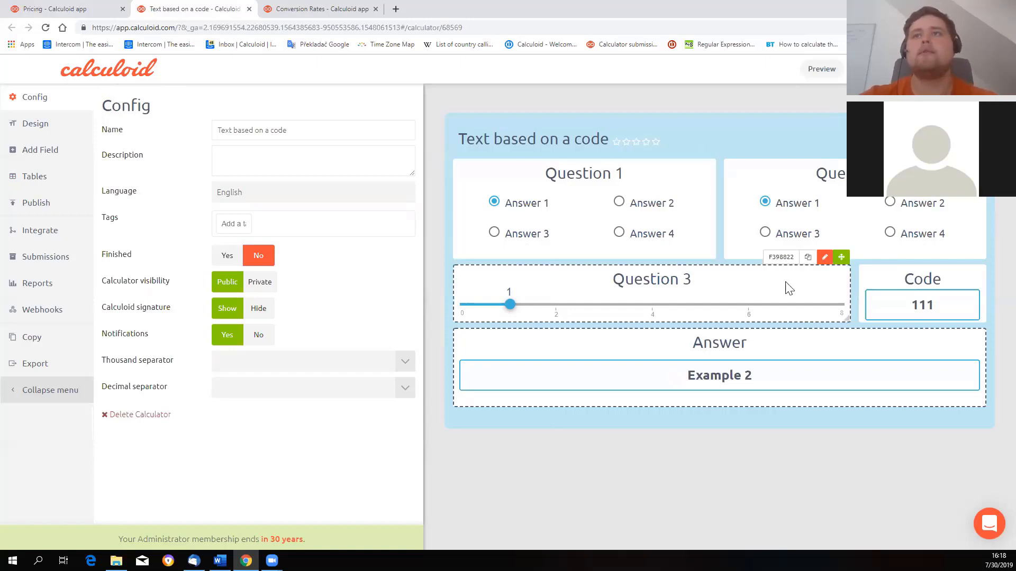
Hide the Code field from the public and turn off the display of its name
left_click(961, 259)
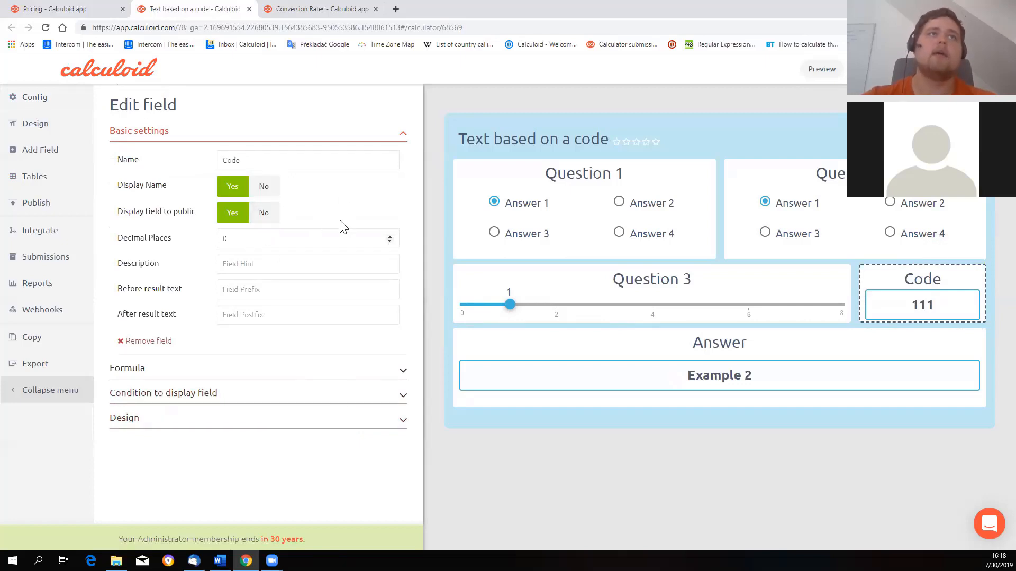
left_click(267, 214)
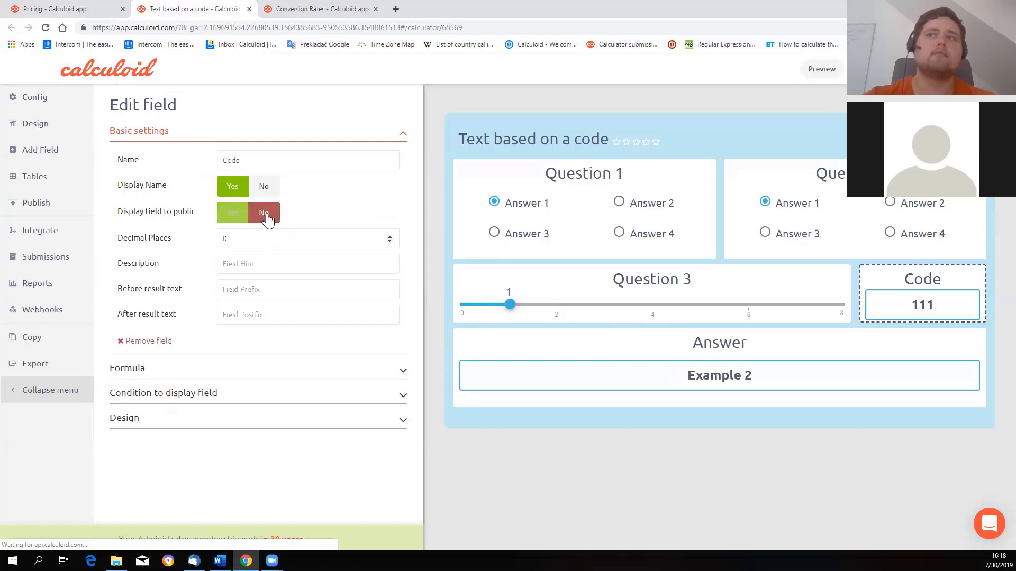
left_click(264, 187)
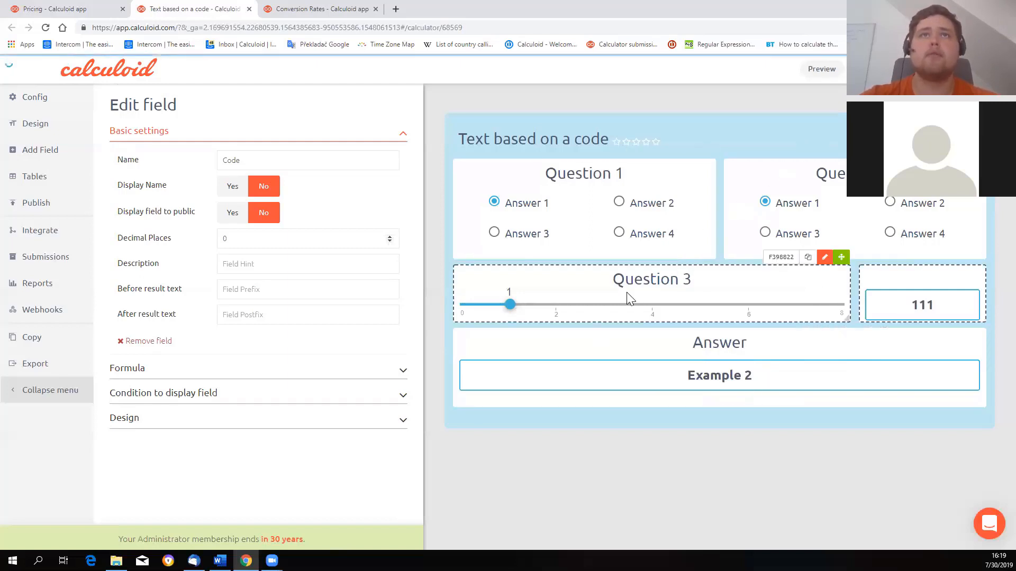
Switch to the Conversion Rates calculator and examine the currency numbers in its Currencies table
left_click(337, 16)
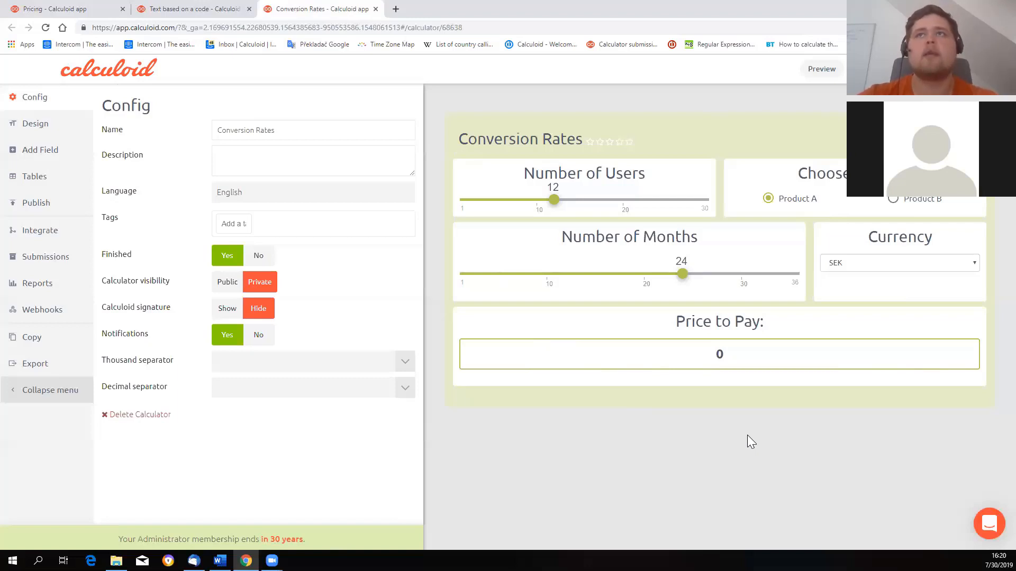
left_click(50, 183)
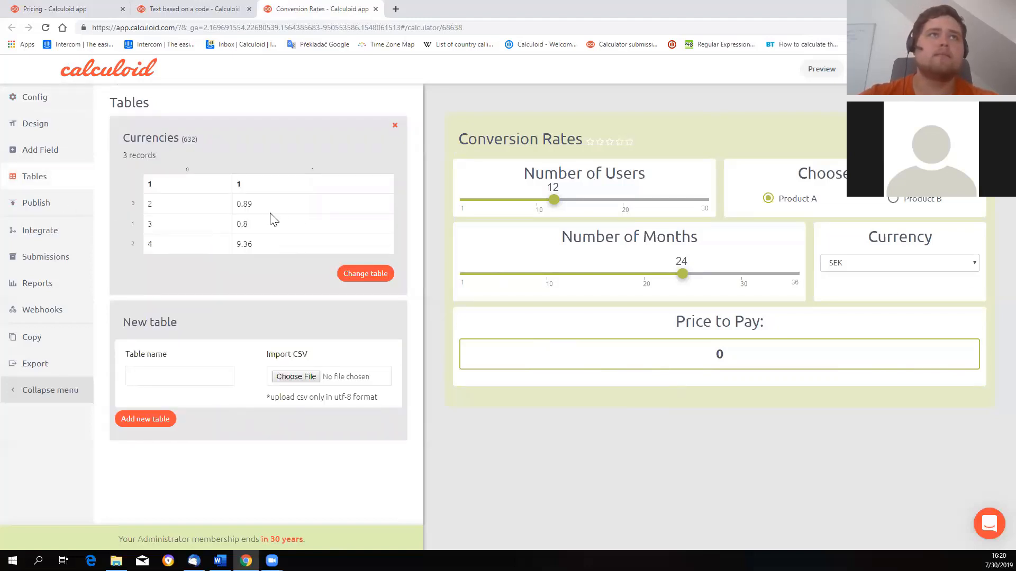
double_click(149, 204)
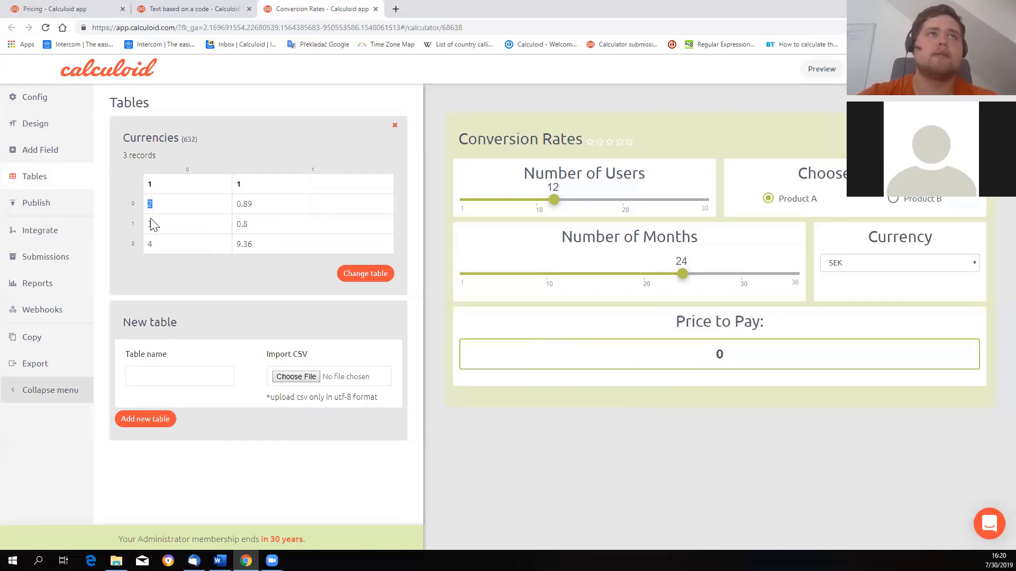
double_click(150, 224)
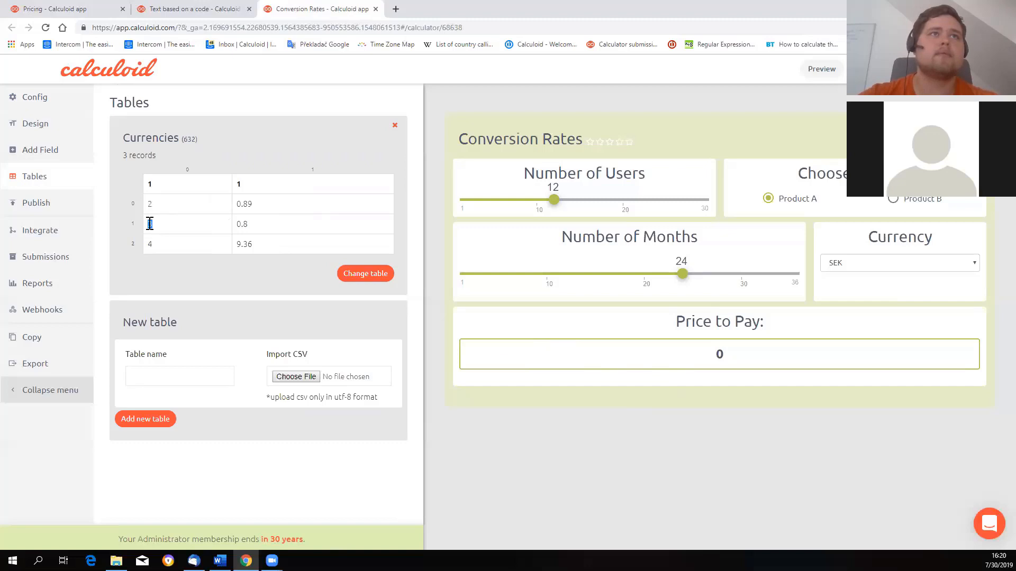
double_click(150, 243)
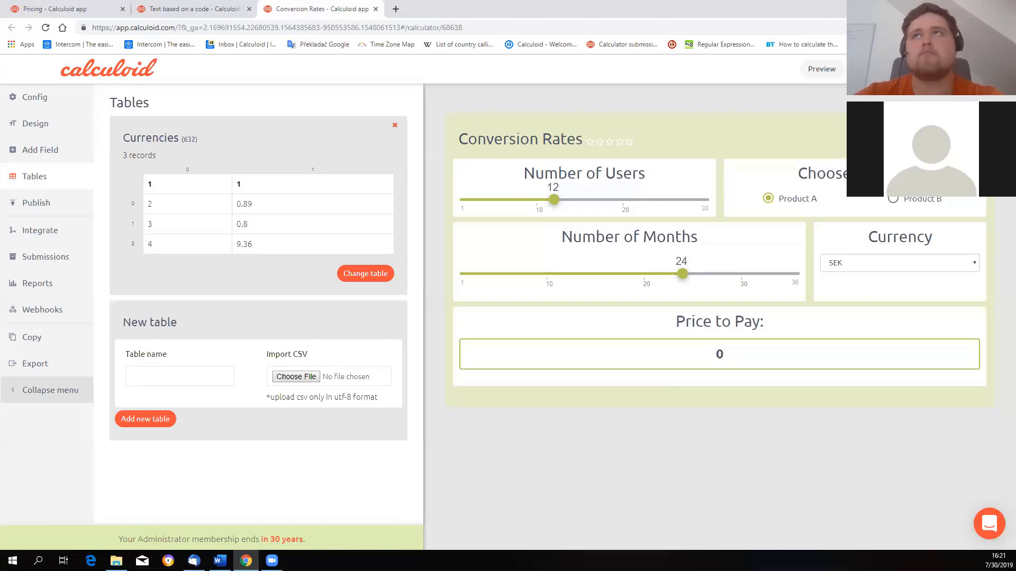
Leave the Pricing calculator for the list of own calculators and open the Discount code calculator
left_click(53, 9)
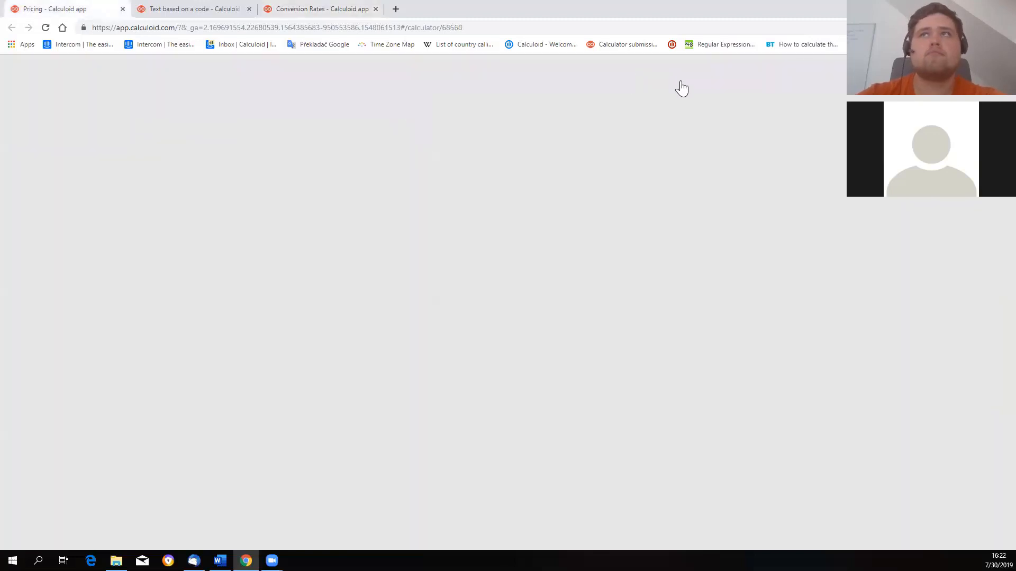
left_click(907, 69)
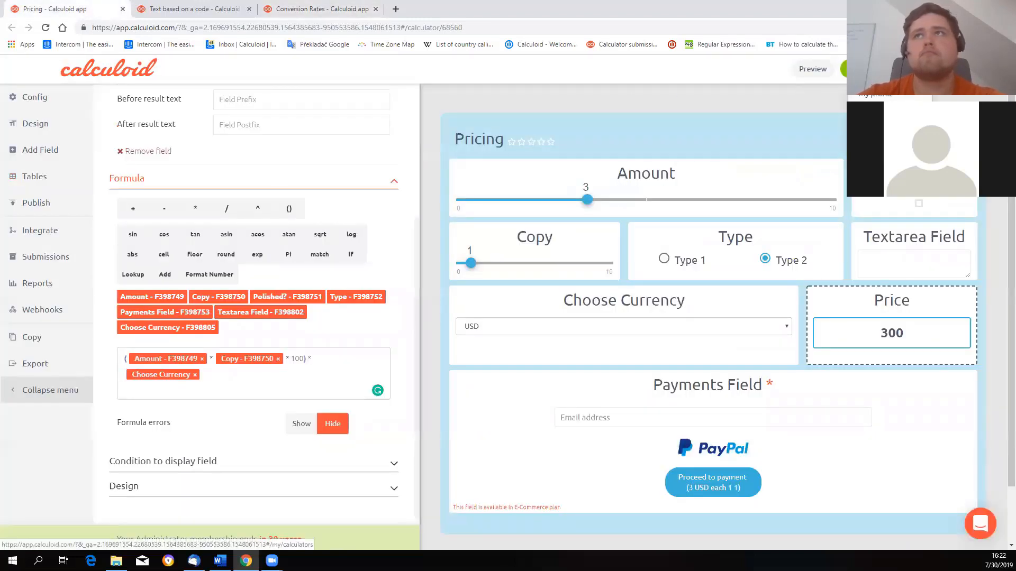
left_click(881, 109)
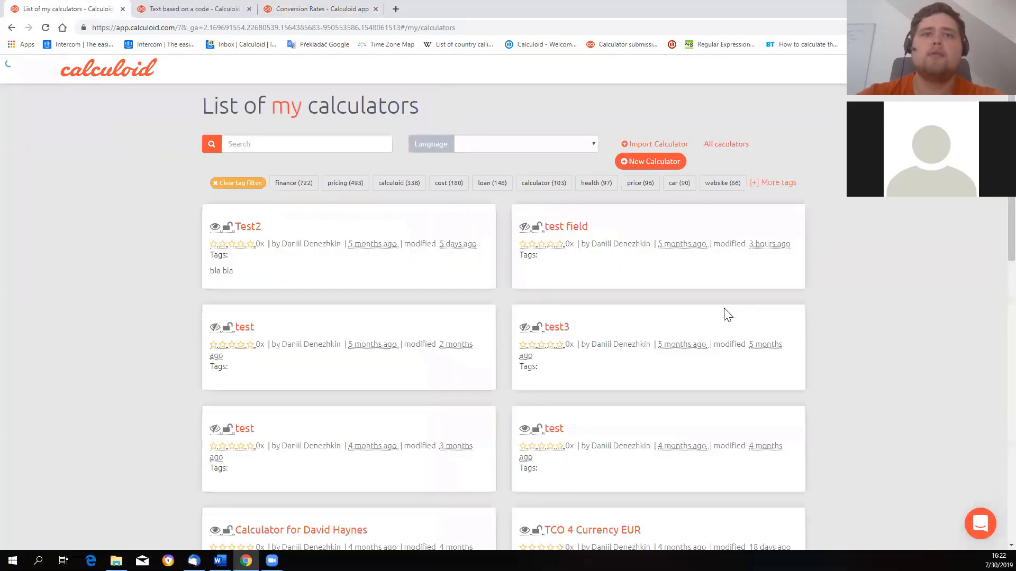
scroll(724, 308, "down", 10)
scroll(557, 475, "down", 5)
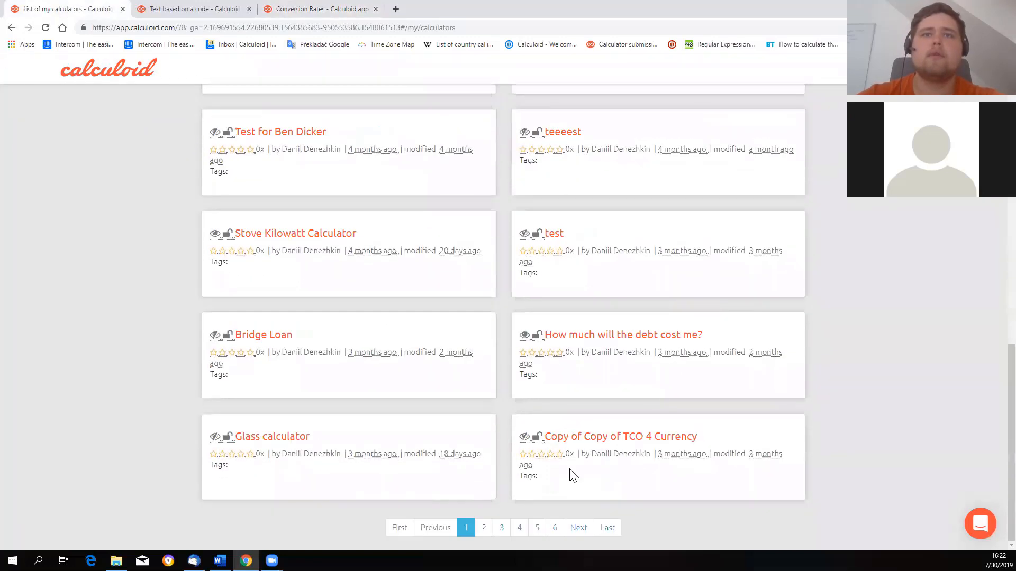
left_click(529, 529)
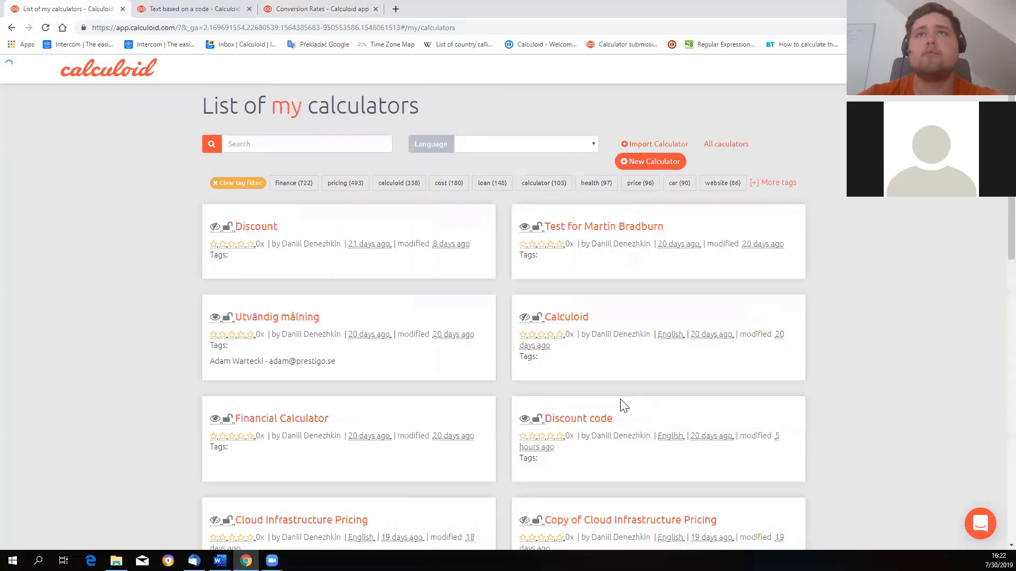
scroll(620, 398, "down", 4)
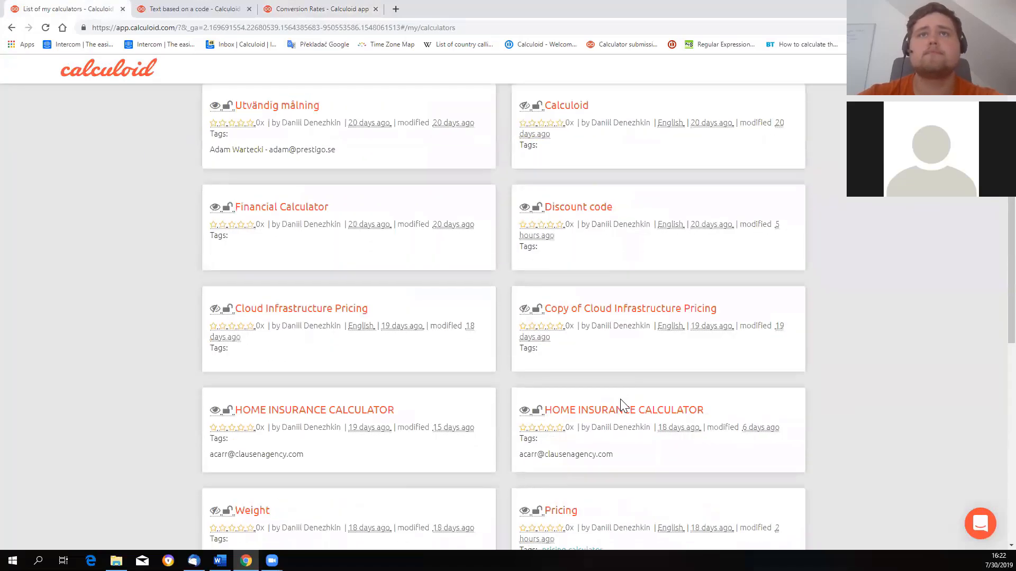
left_click(590, 209)
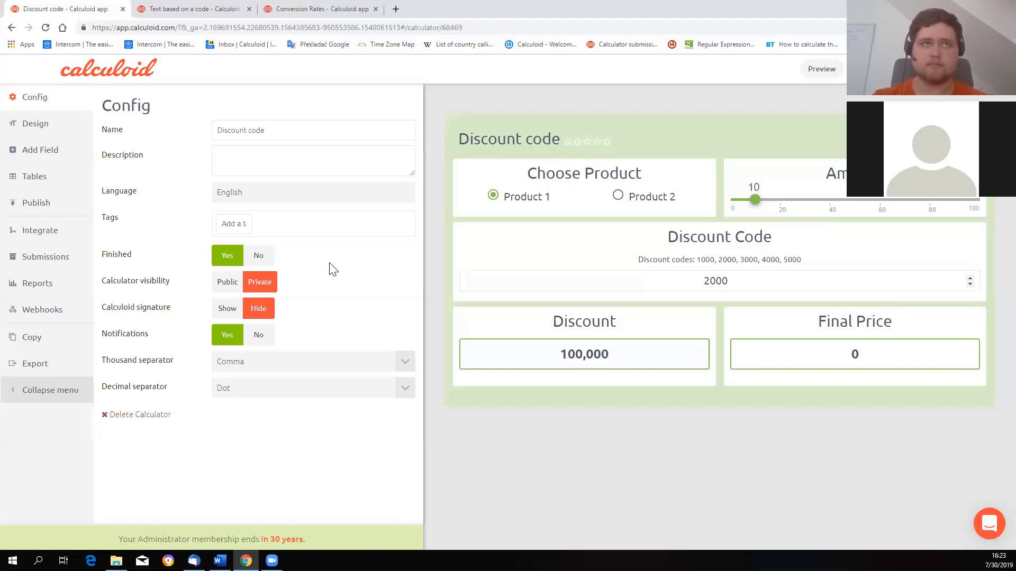
View the Discount code calculator's Test table and examine discount code 1000 with its discount
left_click(54, 186)
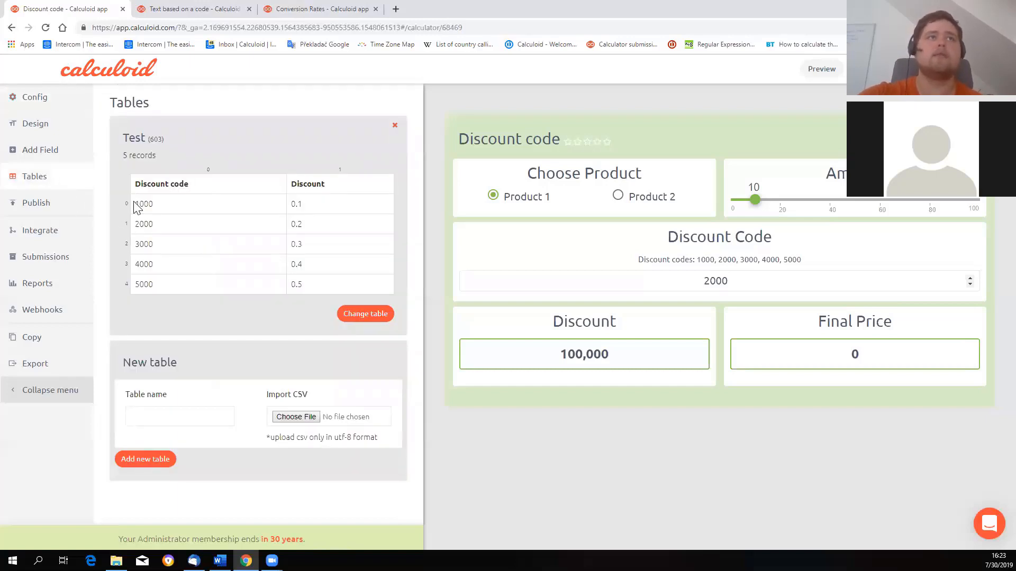
double_click(152, 204)
double_click(297, 205)
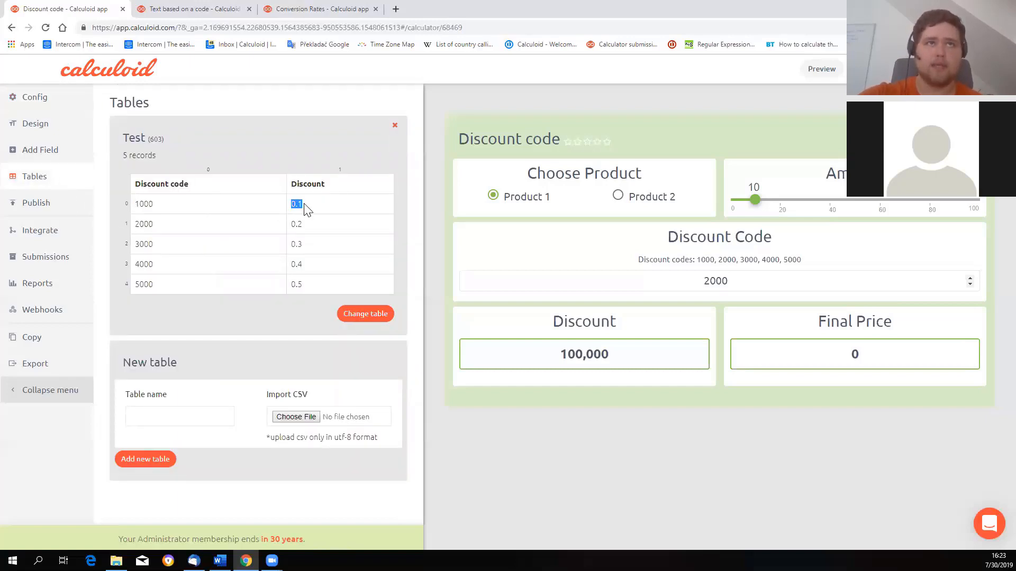
Examine discount code 5000 and its discount in the Test table
left_click(149, 284)
double_click(149, 284)
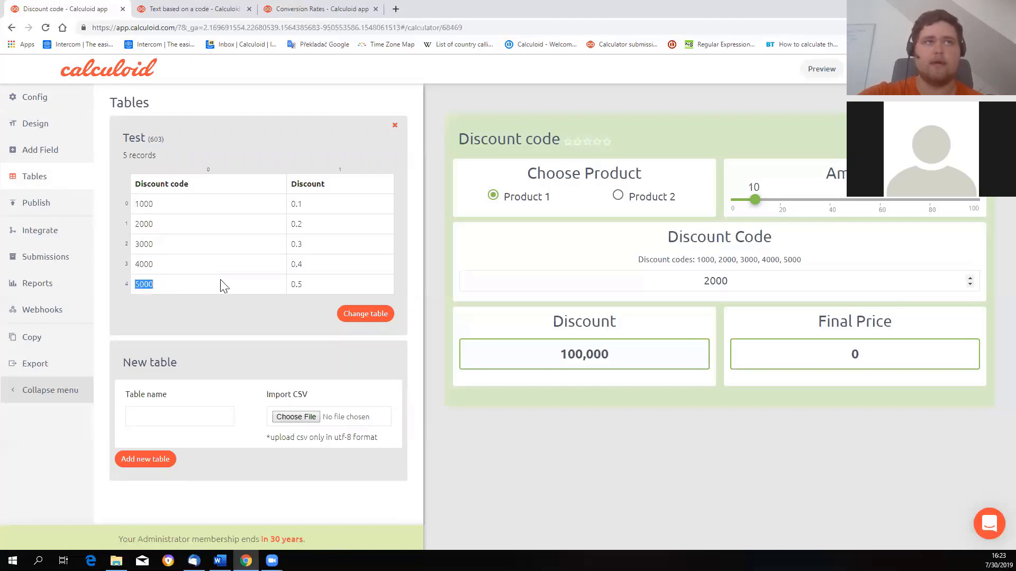
double_click(298, 284)
left_click(308, 290)
Inspect the formulas of the Discount and Final Price fields
mouse_move(529, 311)
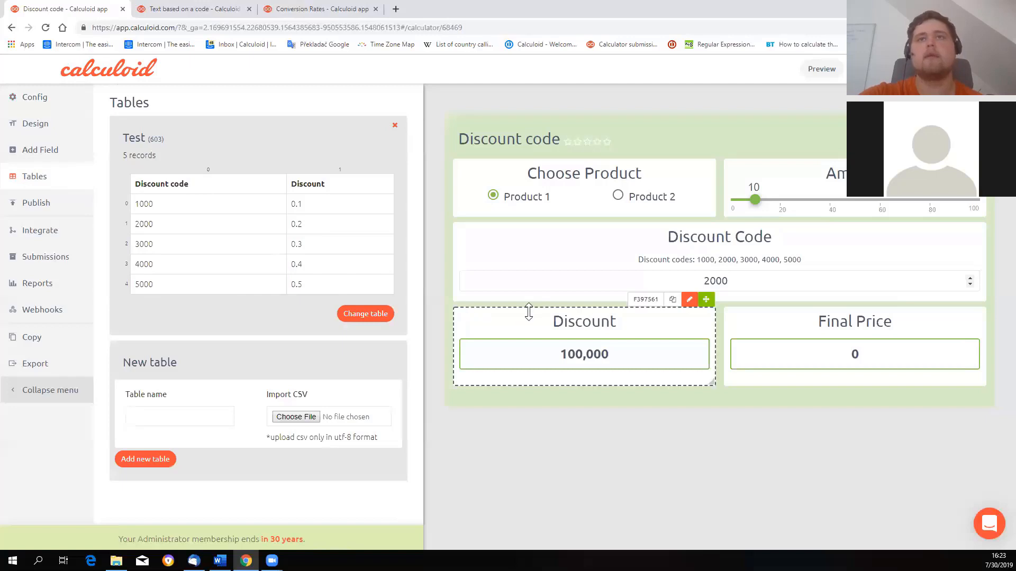
left_click(690, 300)
left_click(365, 368)
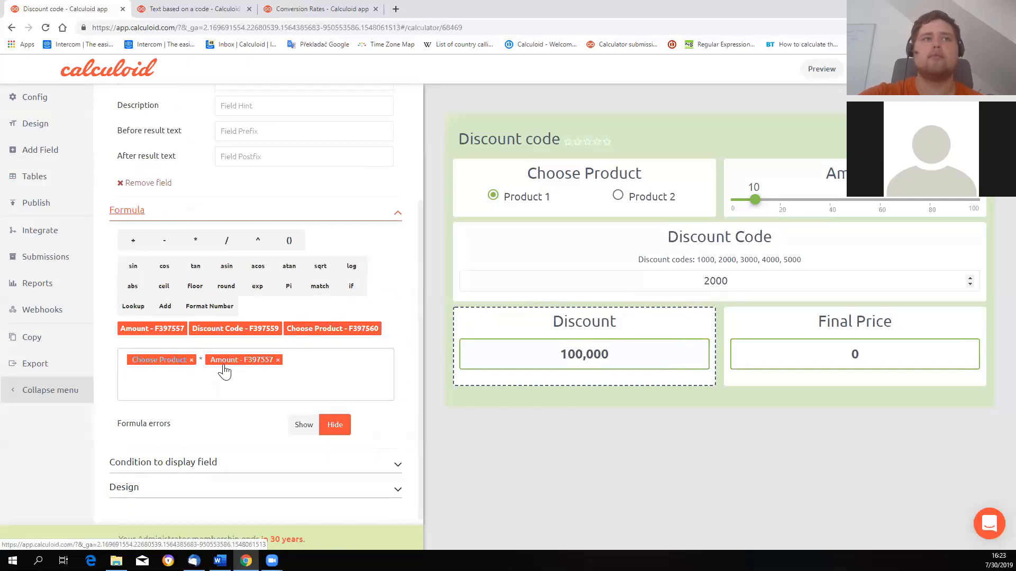
mouse_move(705, 362)
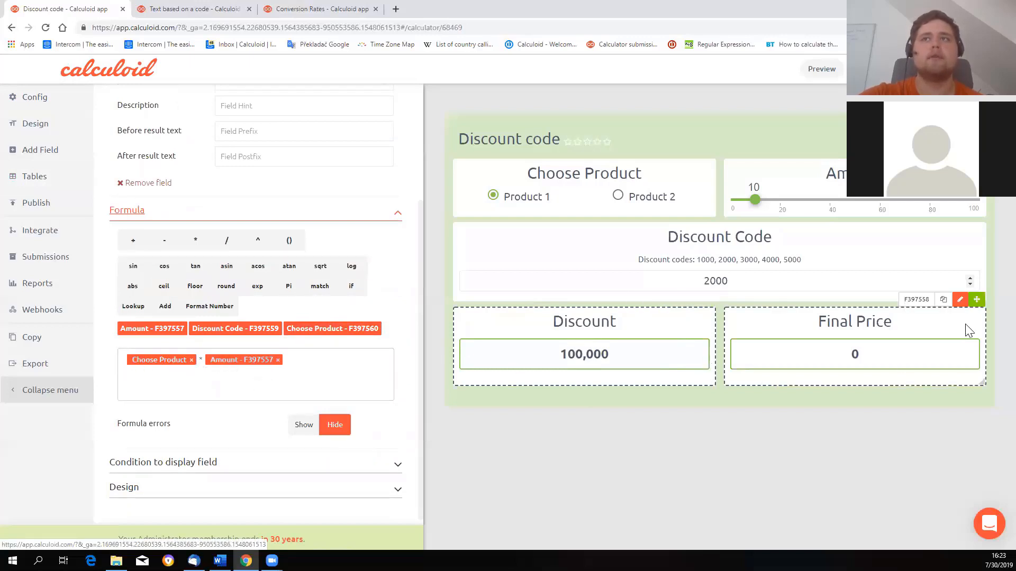
left_click(961, 302)
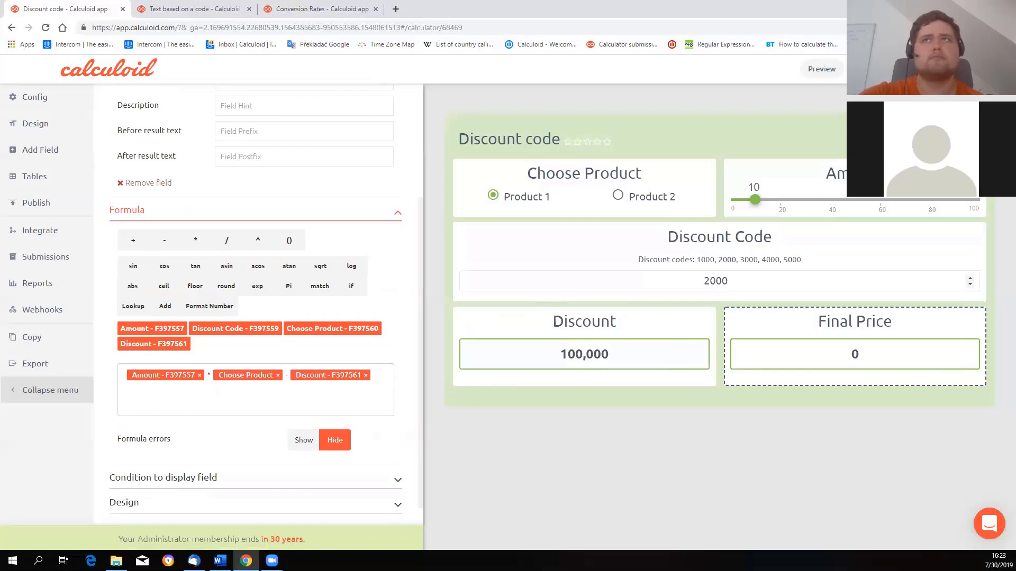
left_click(873, 69)
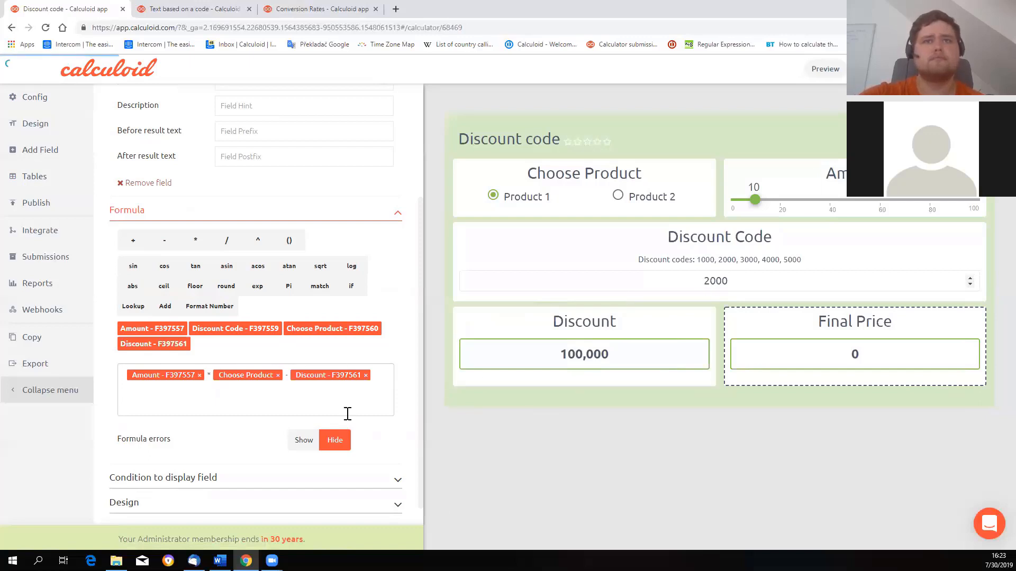
In the Discount field's formula, enclose Choose Product * Amount in parentheses and append a multiplication sign
left_click(698, 316)
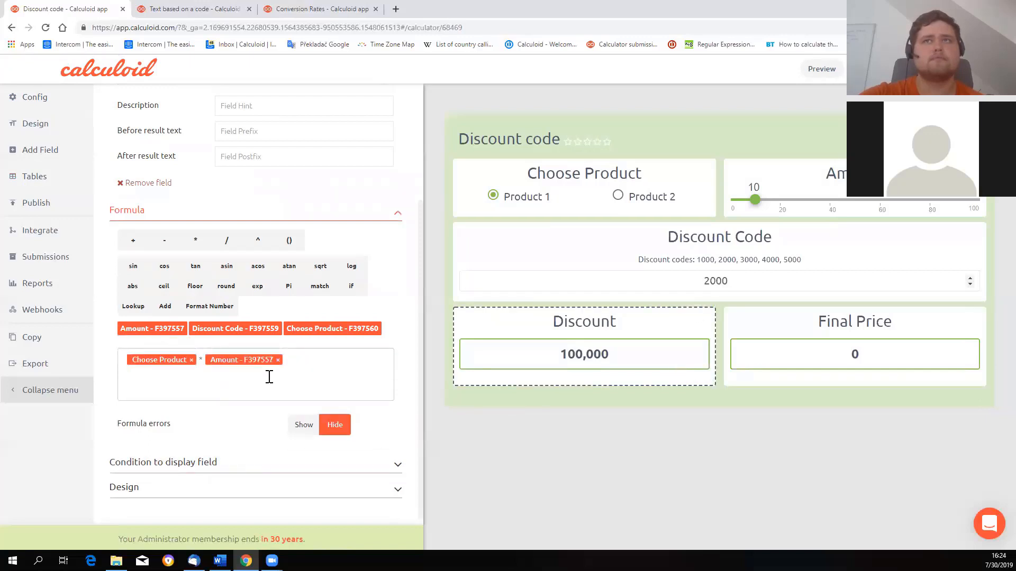
left_click(292, 363)
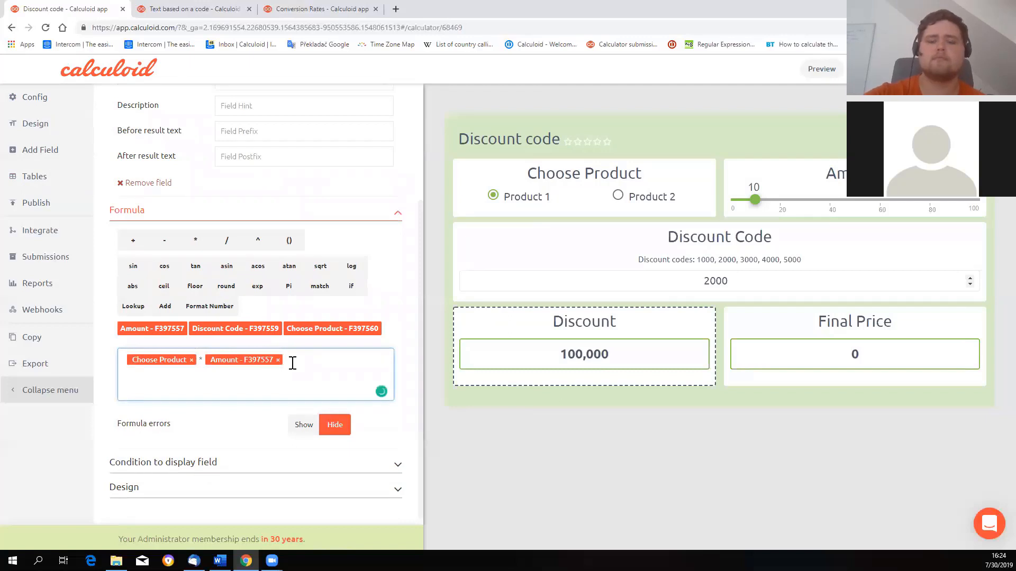
left_click(123, 360)
type("(")
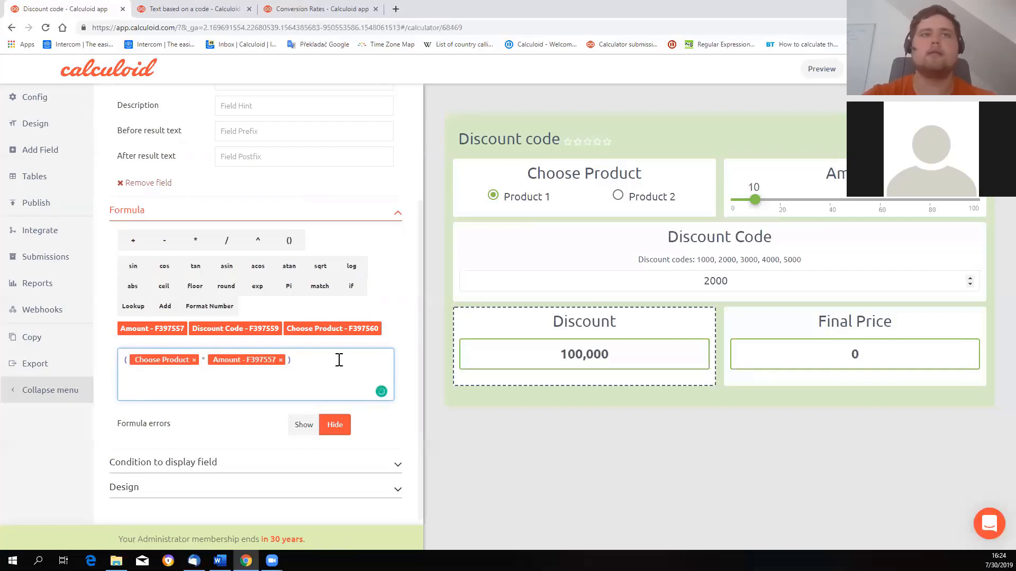
type(" *")
key("BackSpace")
type("*")
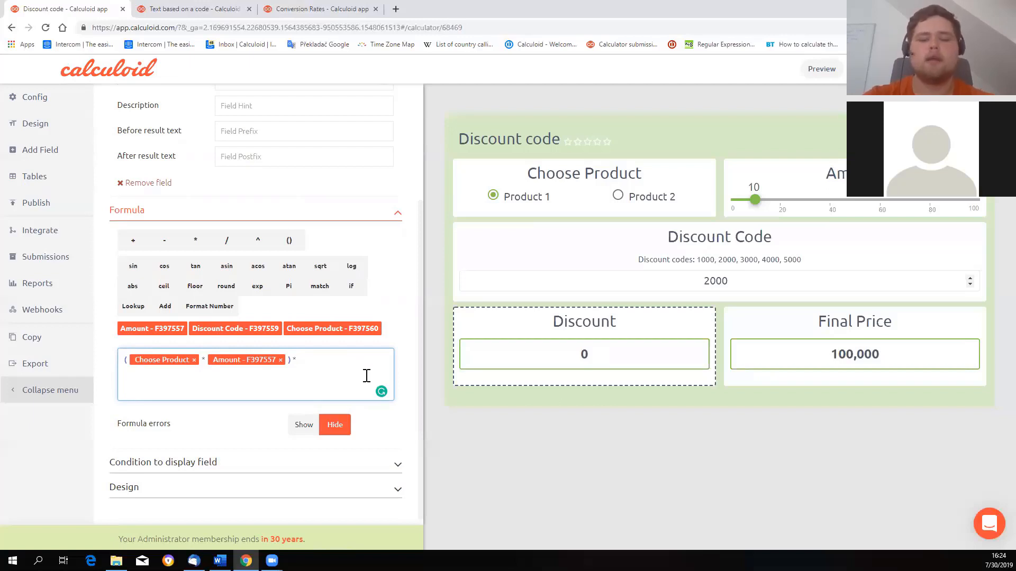
Add a lookup function to the Discount formula with the Discount Code field, search column 0 and result column 1
type(" look")
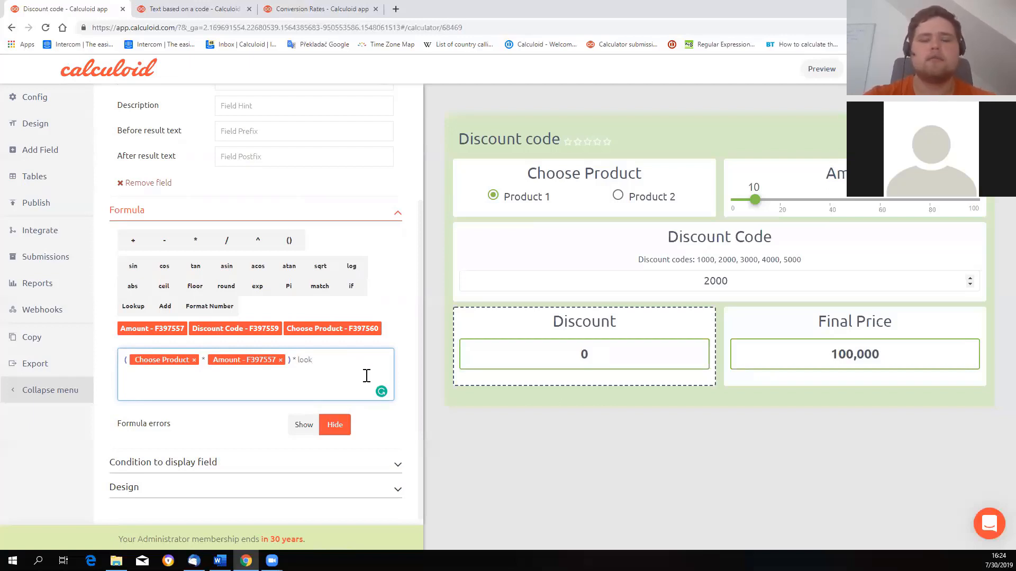
type("up ()")
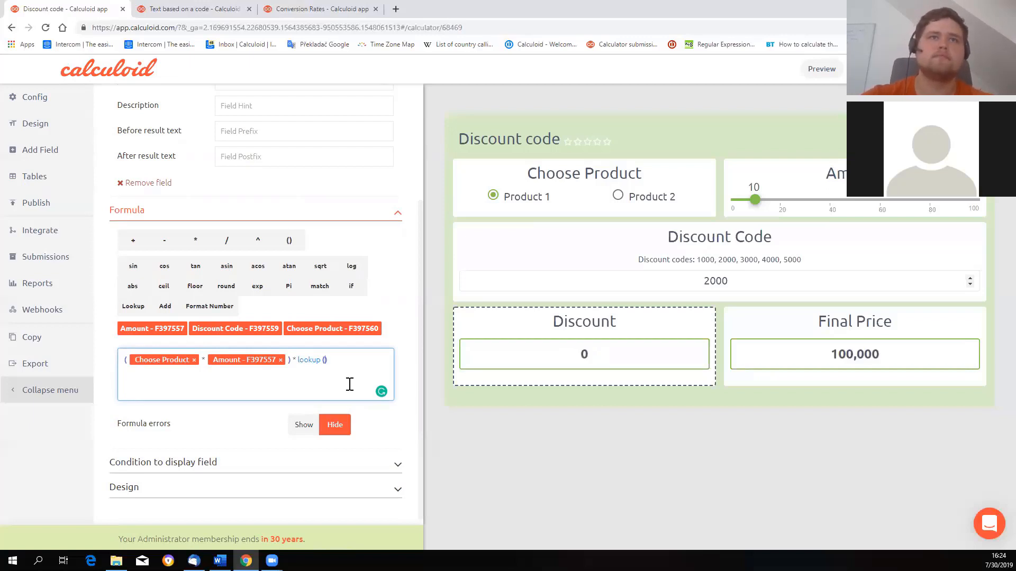
left_click(233, 329)
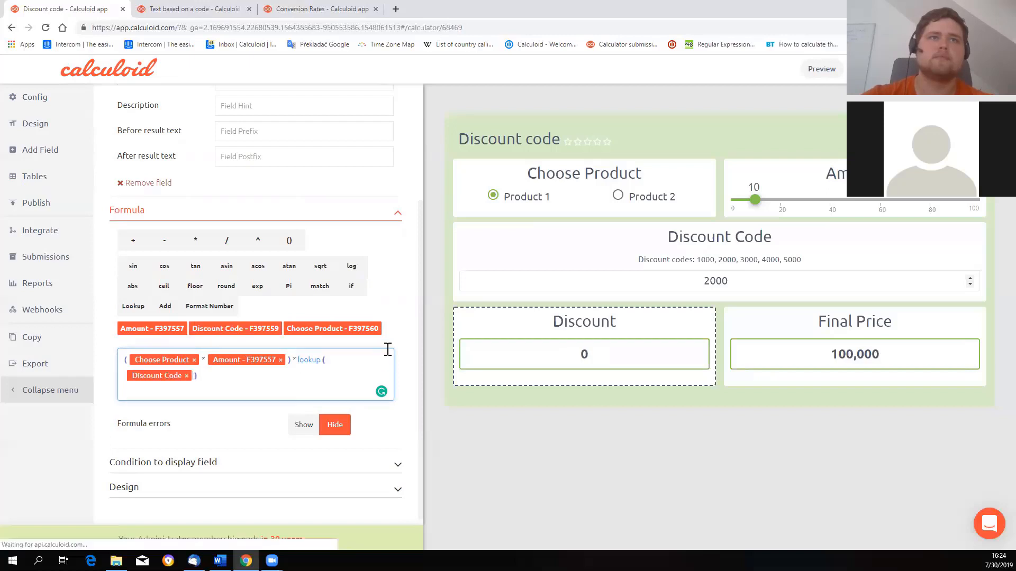
type(", 0,")
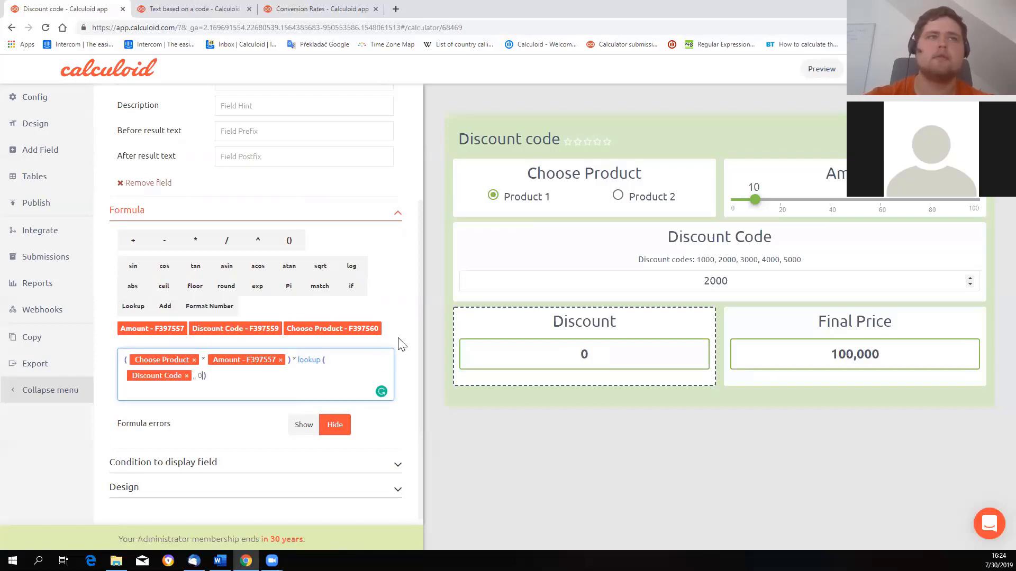
type(" 1,")
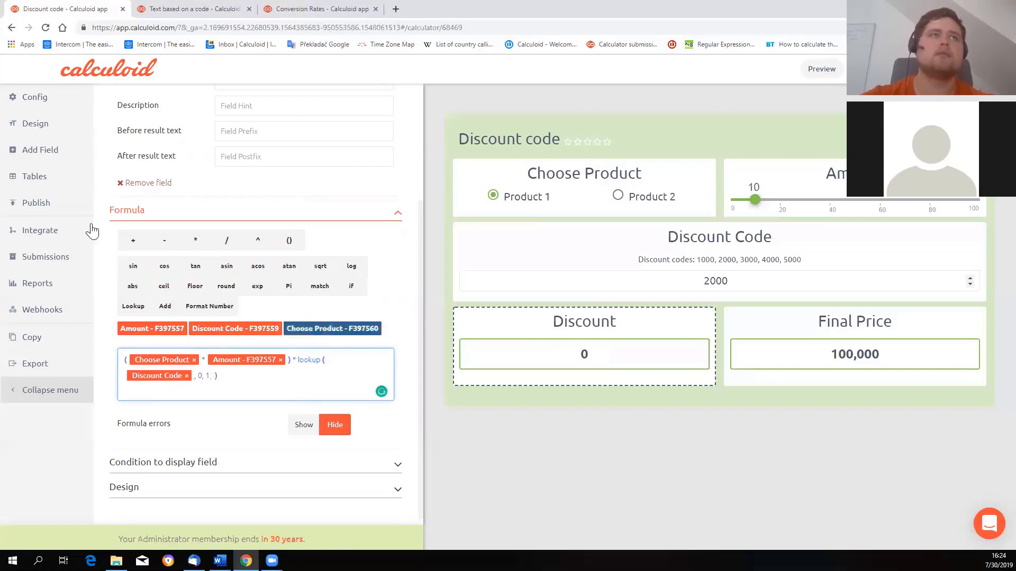
Check the Test table's ID and enter 603 as the last lookup argument in the Discount formula
left_click(22, 176)
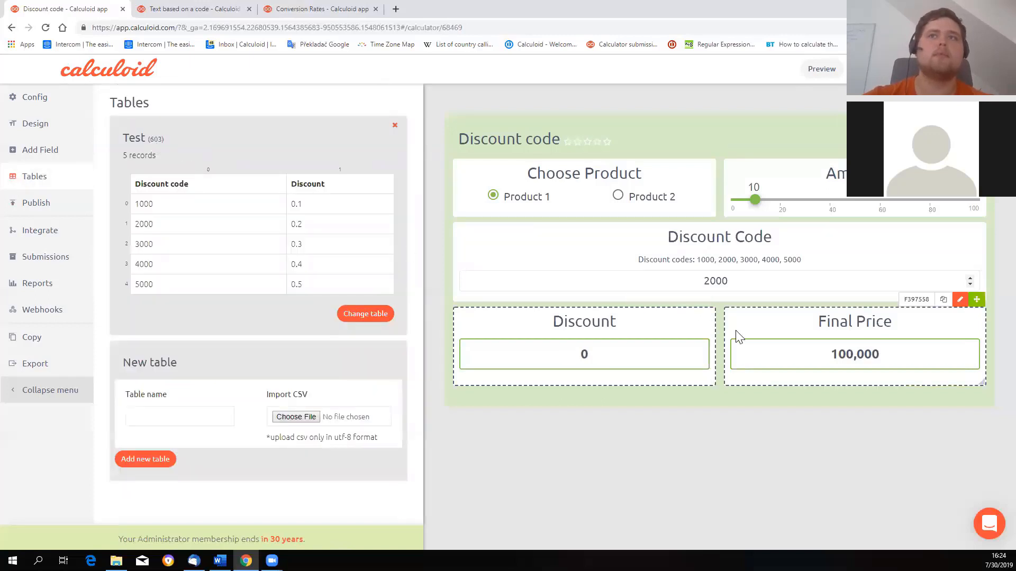
left_click(688, 299)
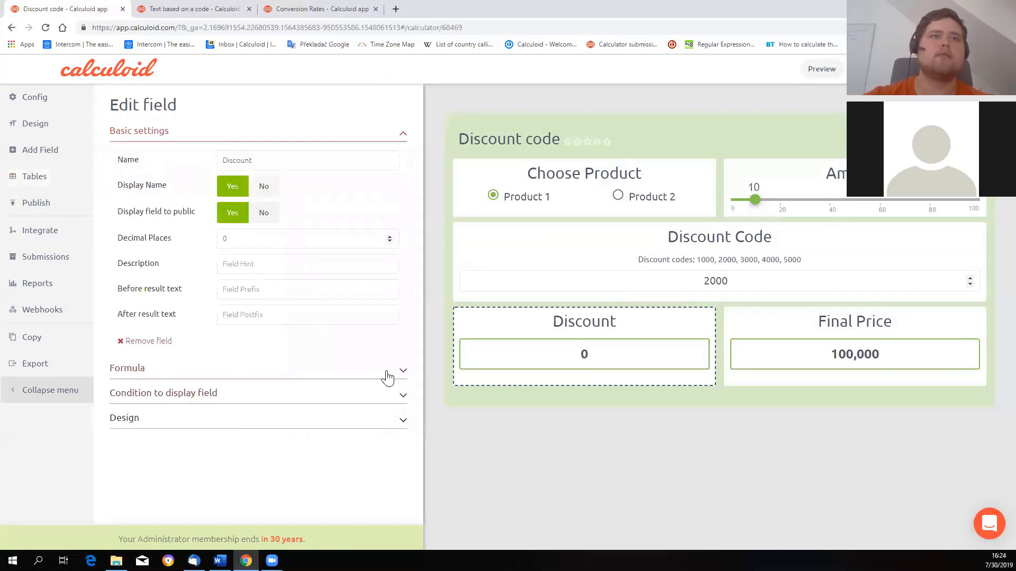
left_click(384, 370)
scroll(380, 410, "down", 2)
left_click(214, 407)
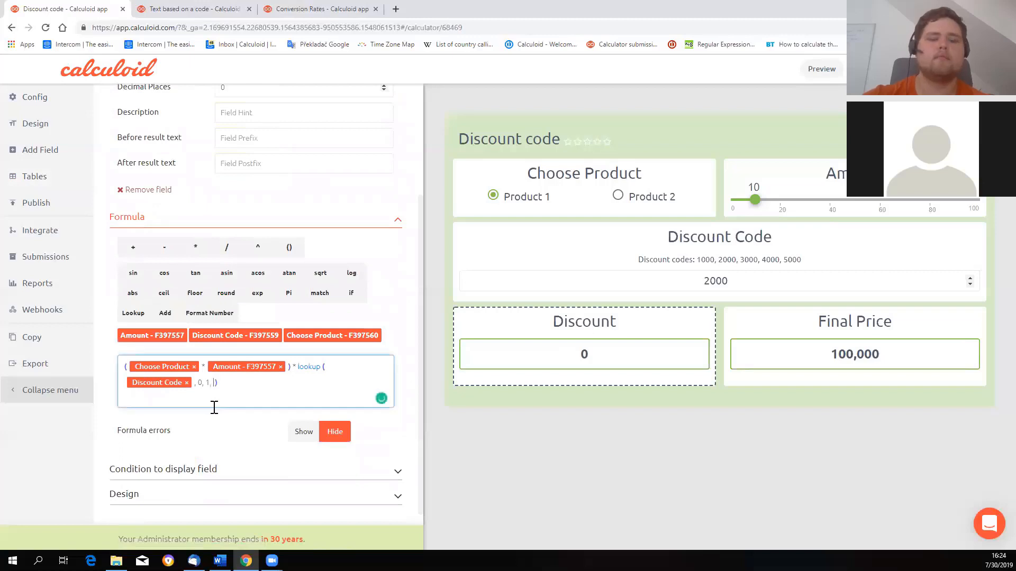
type("603")
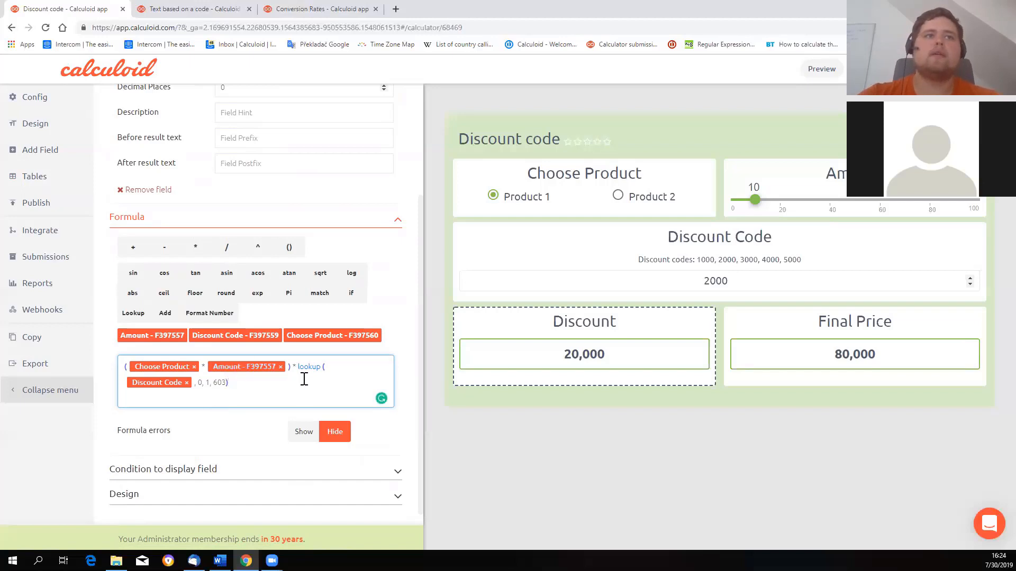
left_click_drag(288, 366, 111, 367)
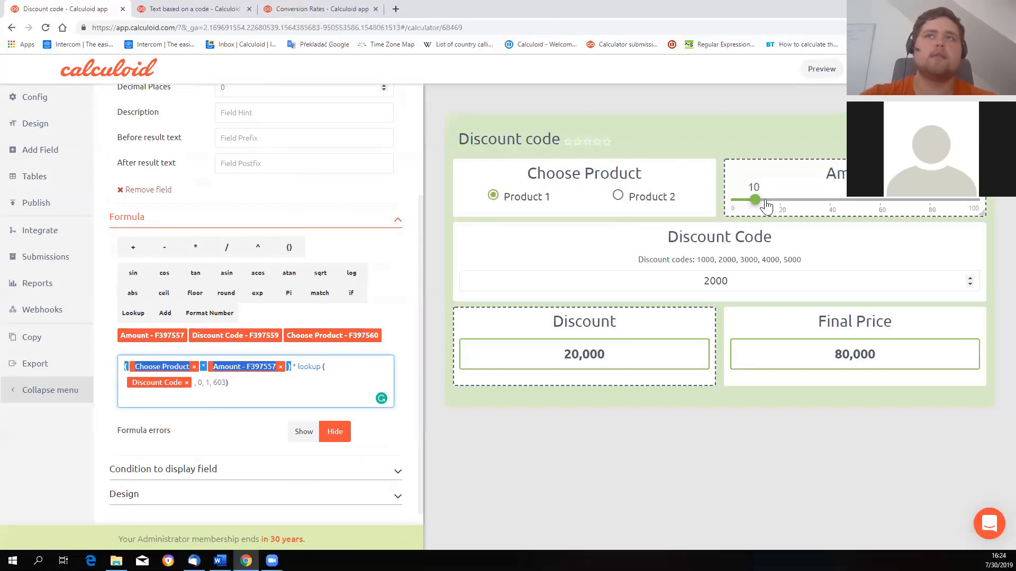
left_click(306, 391)
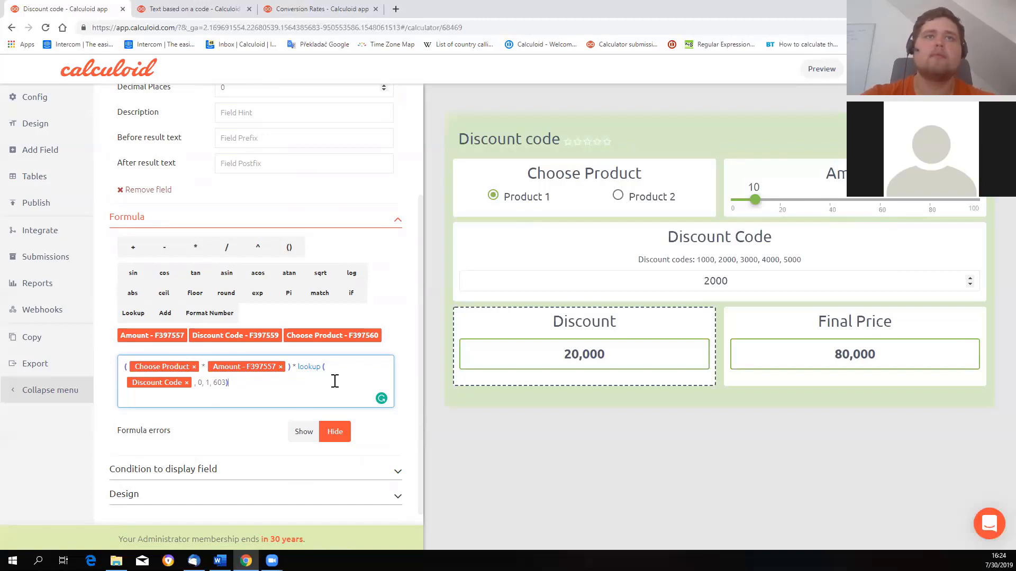
Test the discount formula by setting the Discount Code to 5000 in the calculator preview
double_click(709, 280)
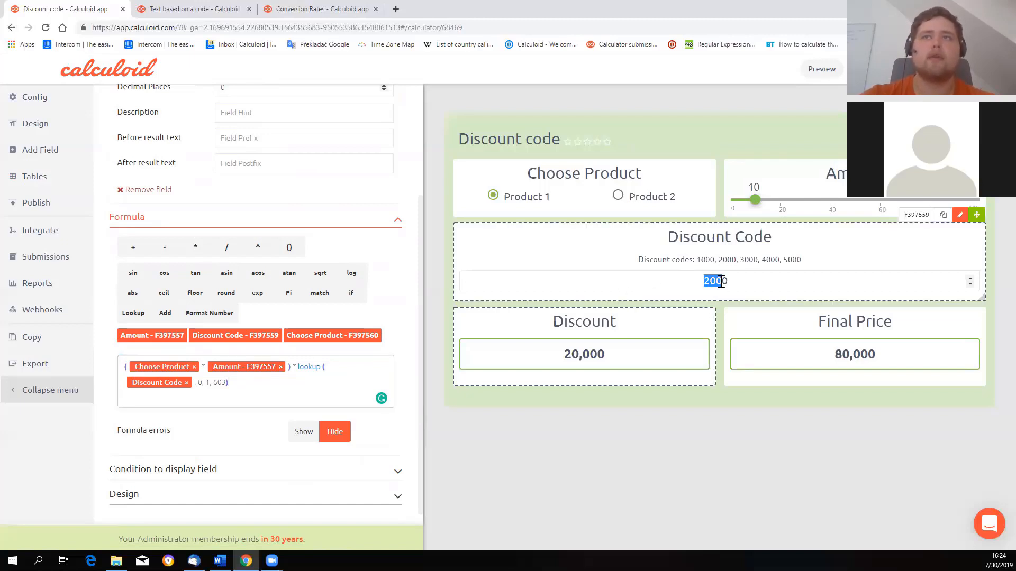
left_click(751, 286)
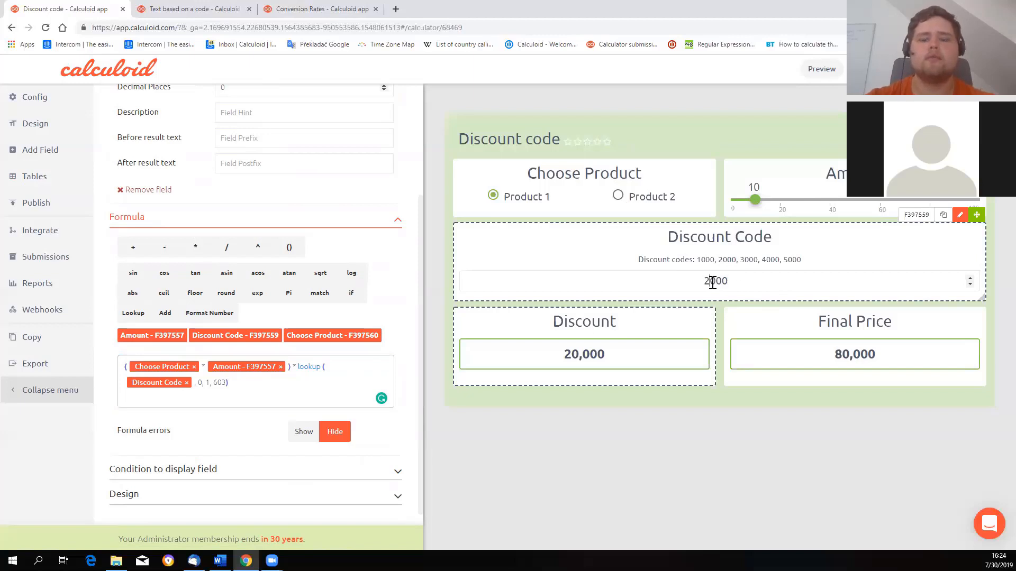
key("BackSpace")
type("5")
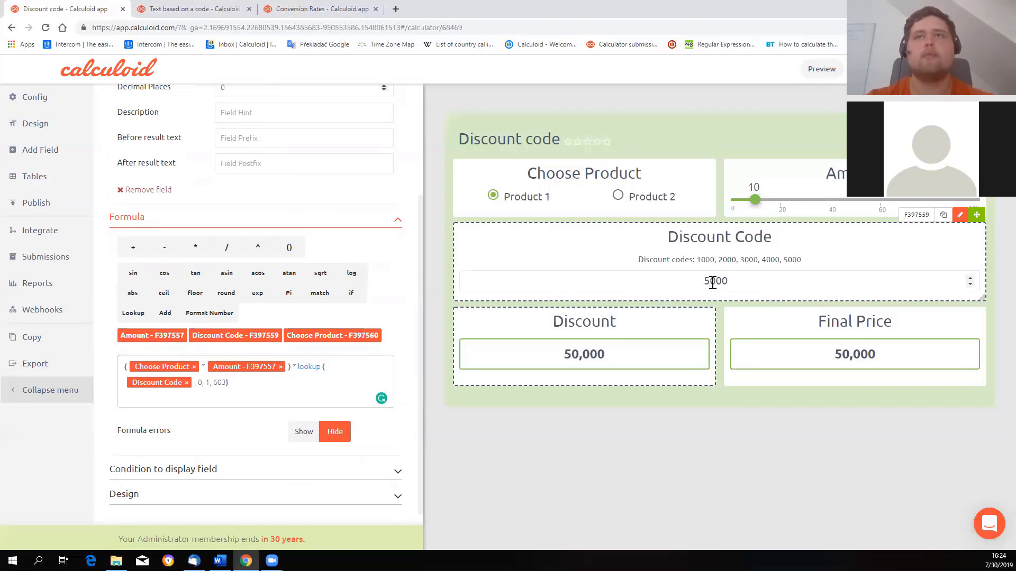
Test the calculator with various amounts on the slider, ending at 24
left_click(826, 205)
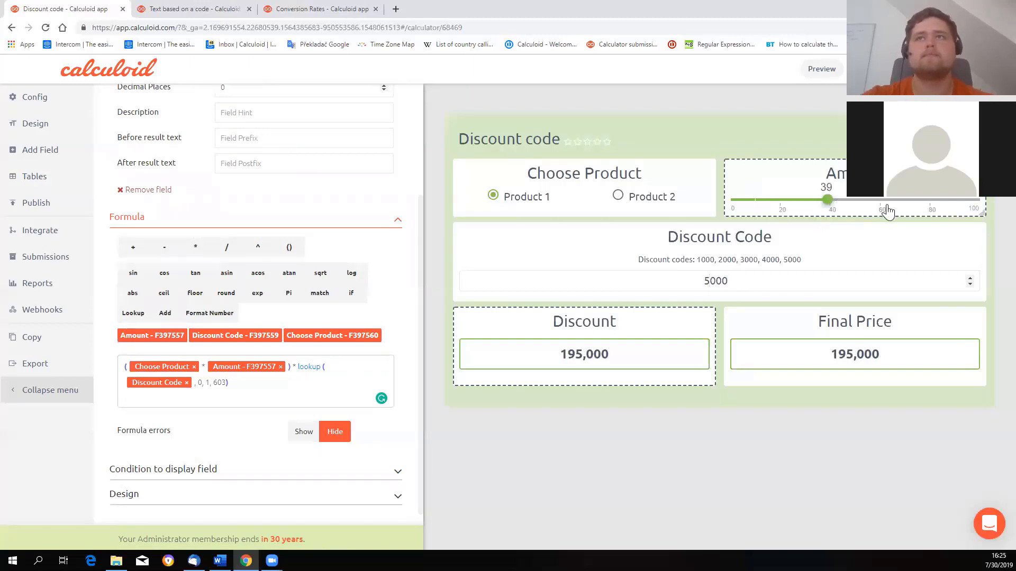
left_click(887, 208)
left_click(790, 207)
left_click(902, 208)
left_click(952, 208)
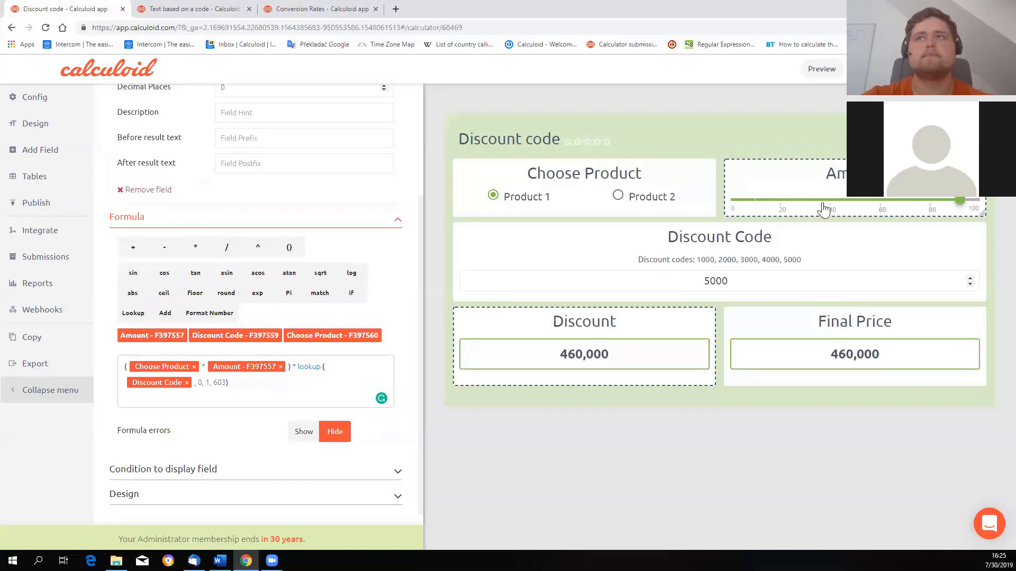
left_click(822, 207)
left_click(894, 208)
left_click(926, 208)
left_click(791, 208)
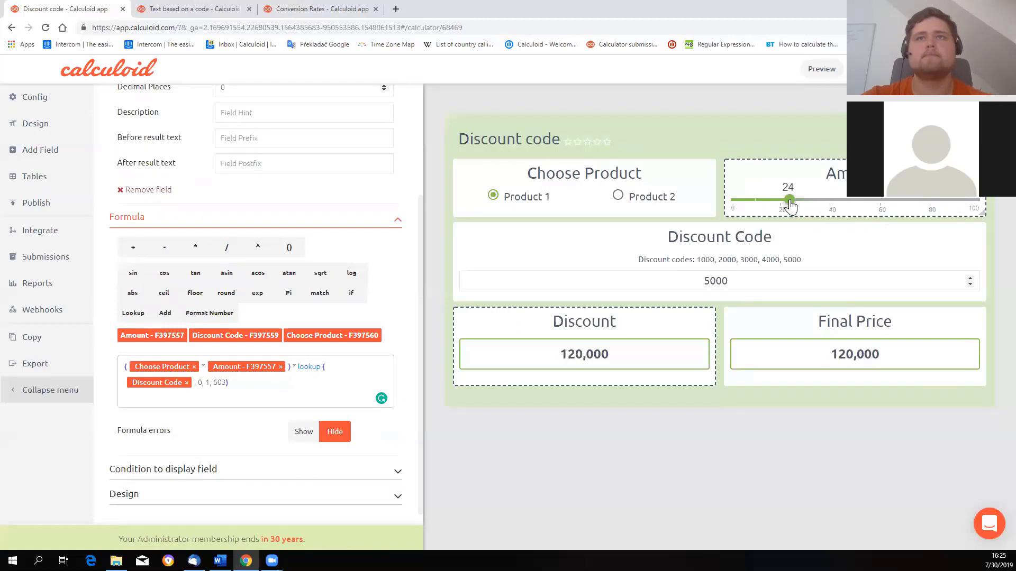
Try Product 2, switch back to Product 1 and set the Discount Code to 3000
left_click(617, 195)
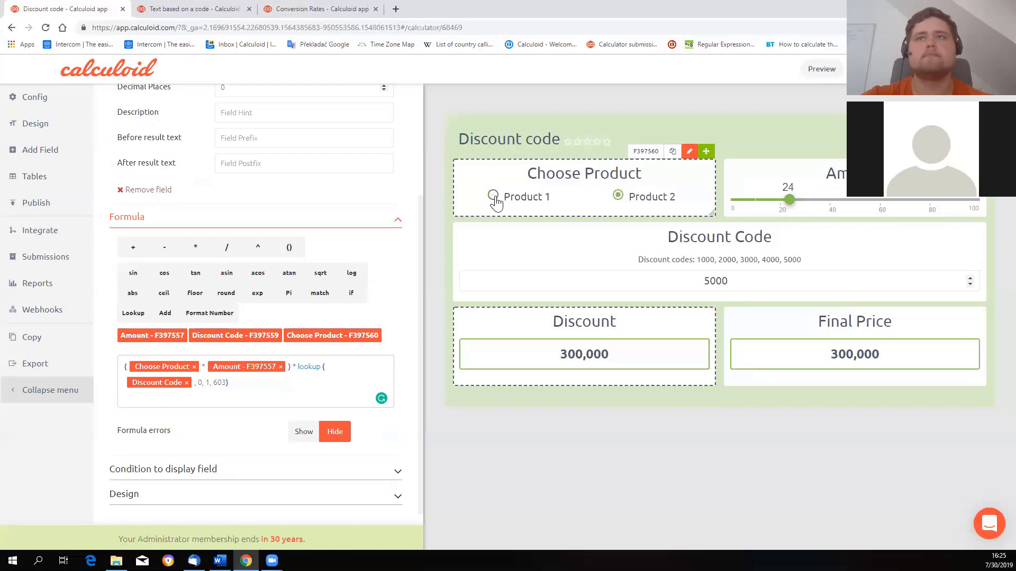
left_click(493, 196)
left_click(715, 277)
left_click(714, 284)
key("BackSpace")
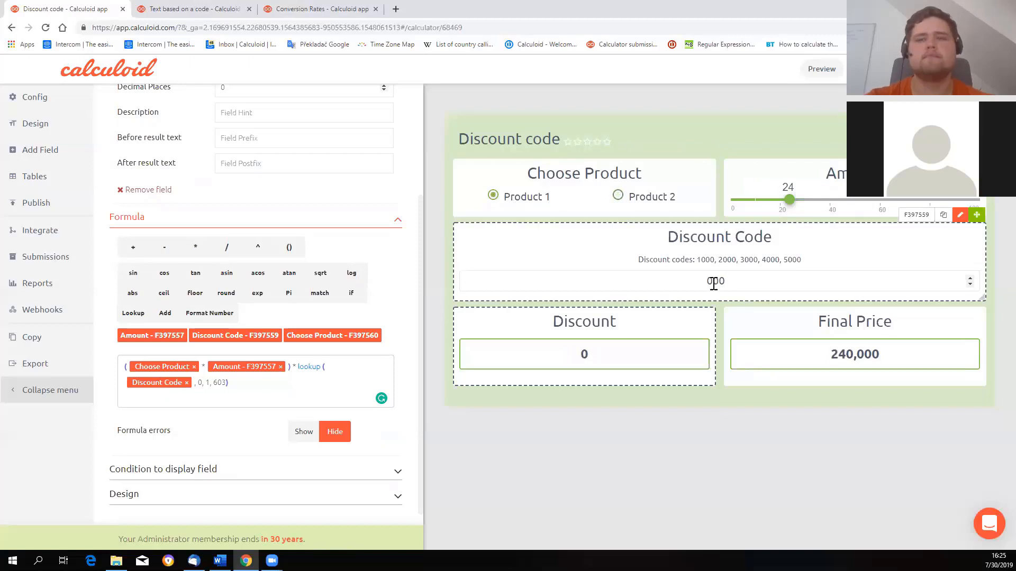
type("3")
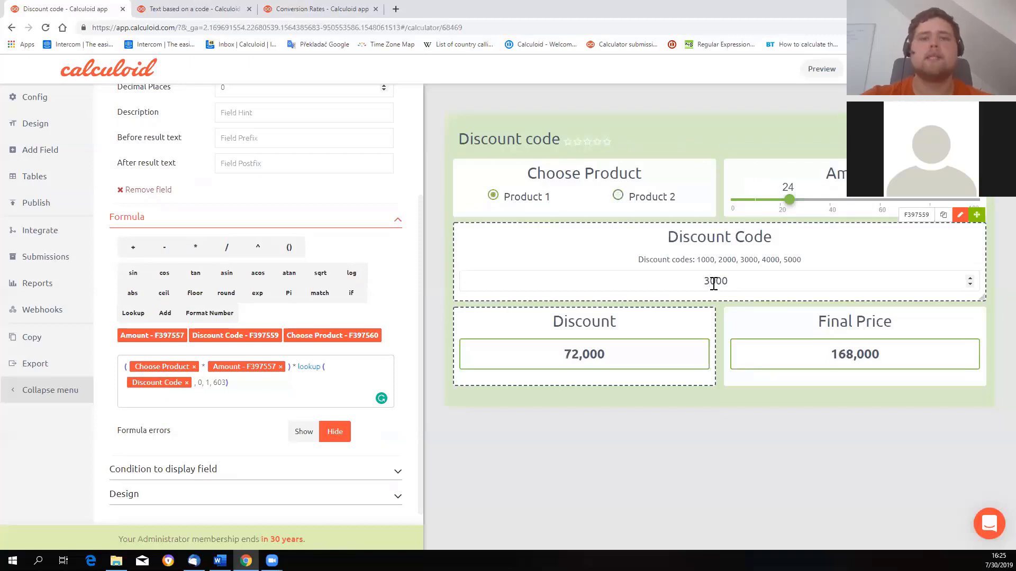